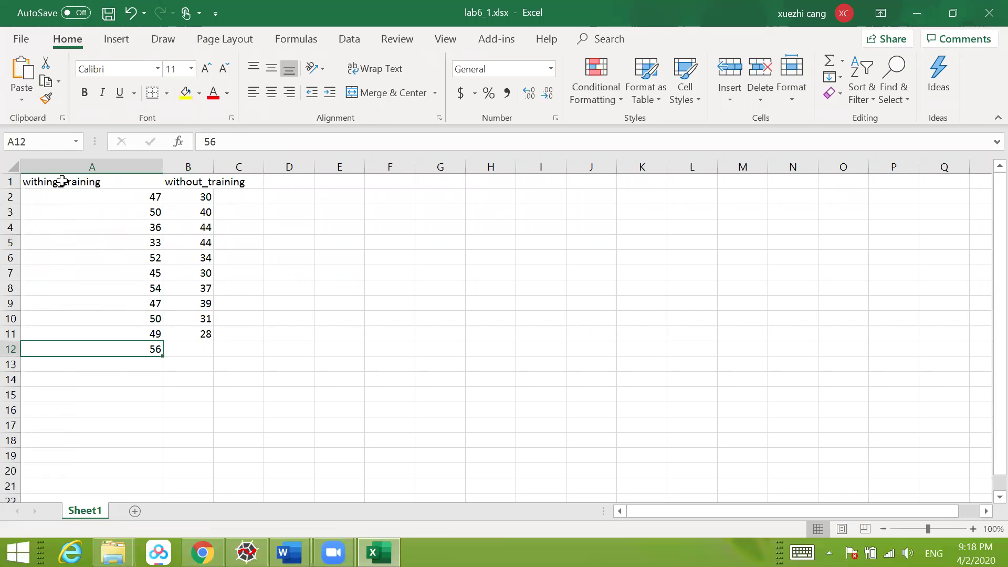
# - Correct the header in cell A1 to with_training
pyautogui.doubleClick(58, 182)
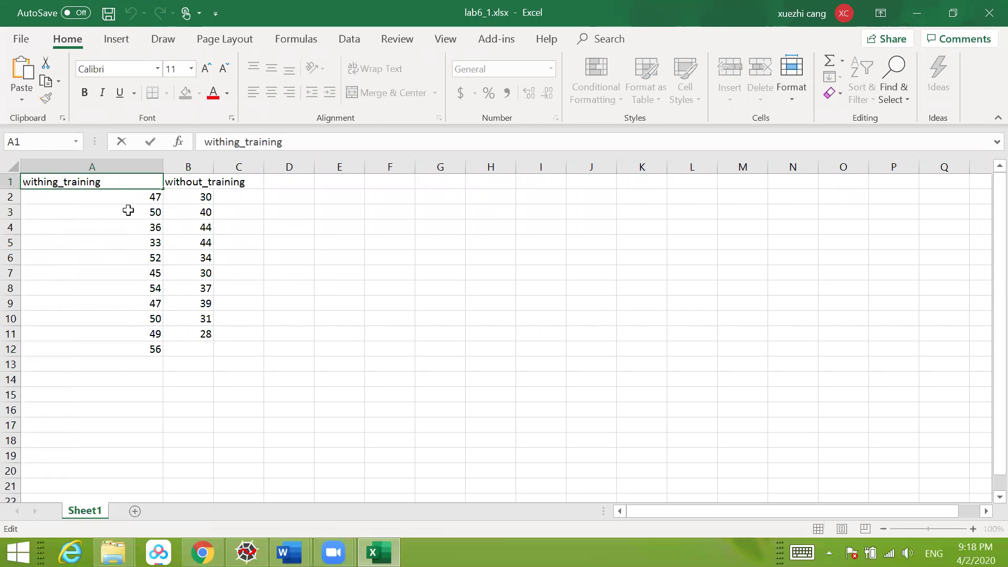
pyautogui.press('BackSpace')
pyautogui.press('BackSpace')
pyautogui.press('BackSpace')
pyautogui.press('Return')
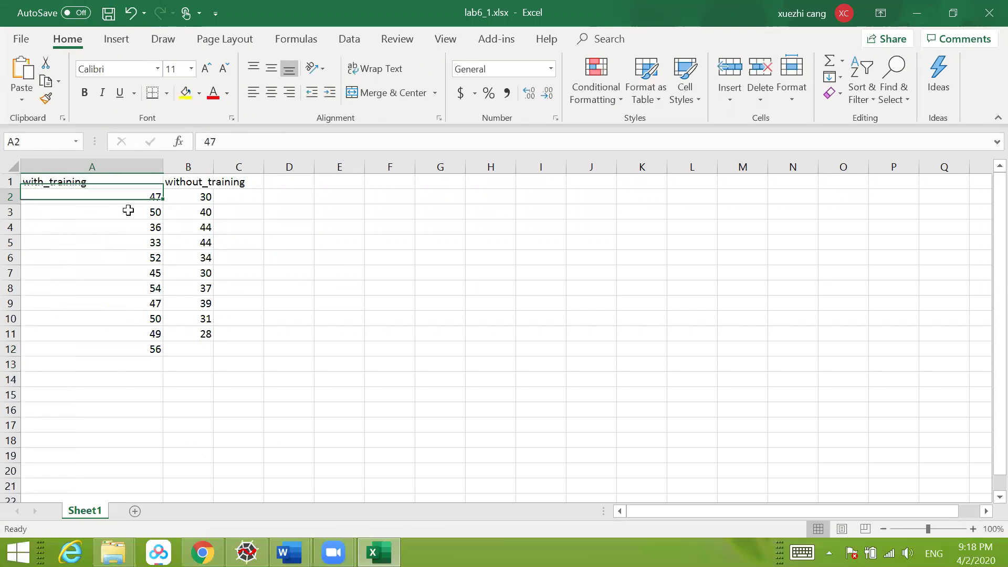
# - Widen column B so the without_training header fits, and save the workbook
pyautogui.moveTo(215, 168); pyautogui.dragTo(262, 171)
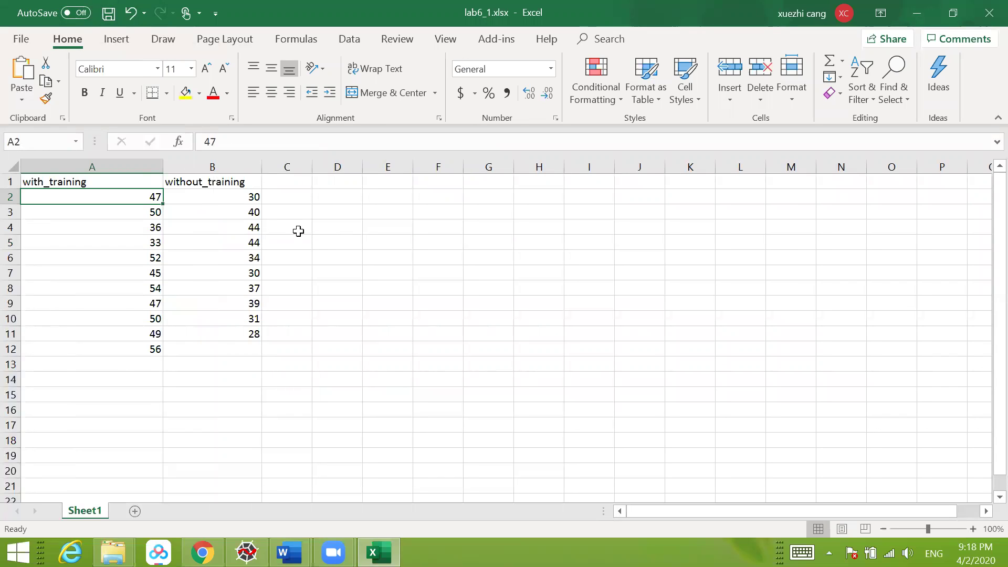
pyautogui.click(308, 240)
pyautogui.hotkey('ctrl', 's')
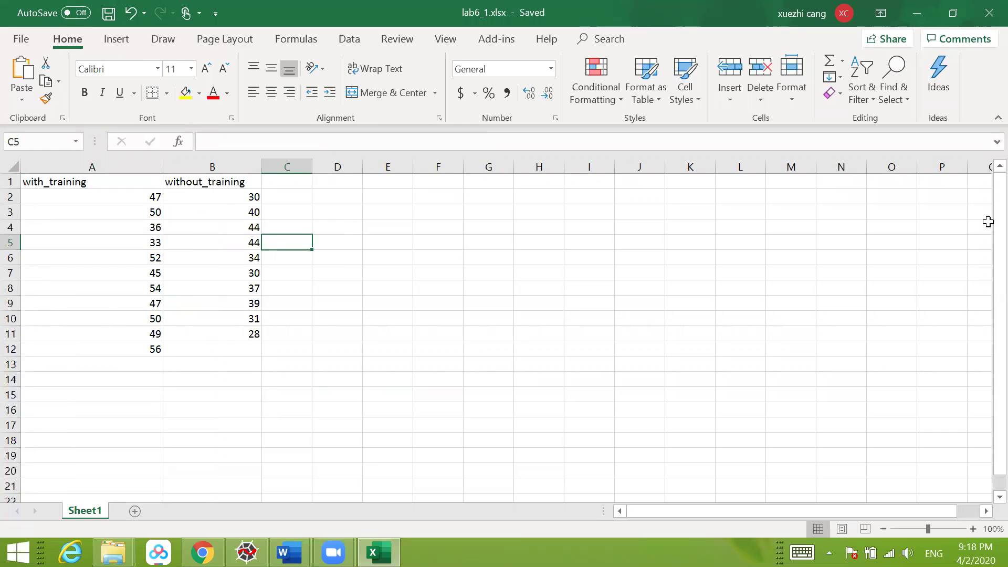
# - Switch from Excel to the empty SPSS Statistics Data Editor in the browser, minimizing the Lab 6 folder window
pyautogui.click(922, 21)
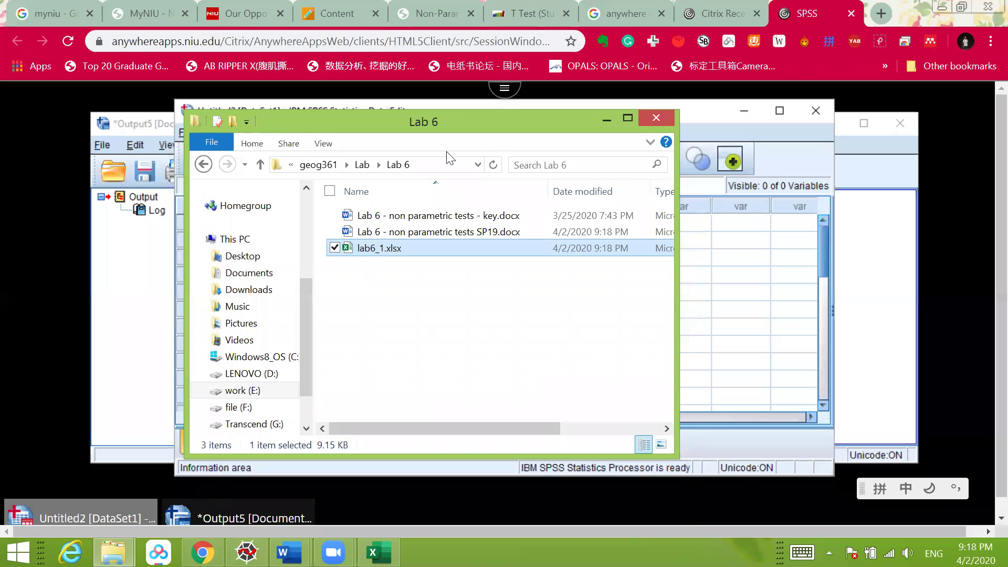
pyautogui.click(607, 121)
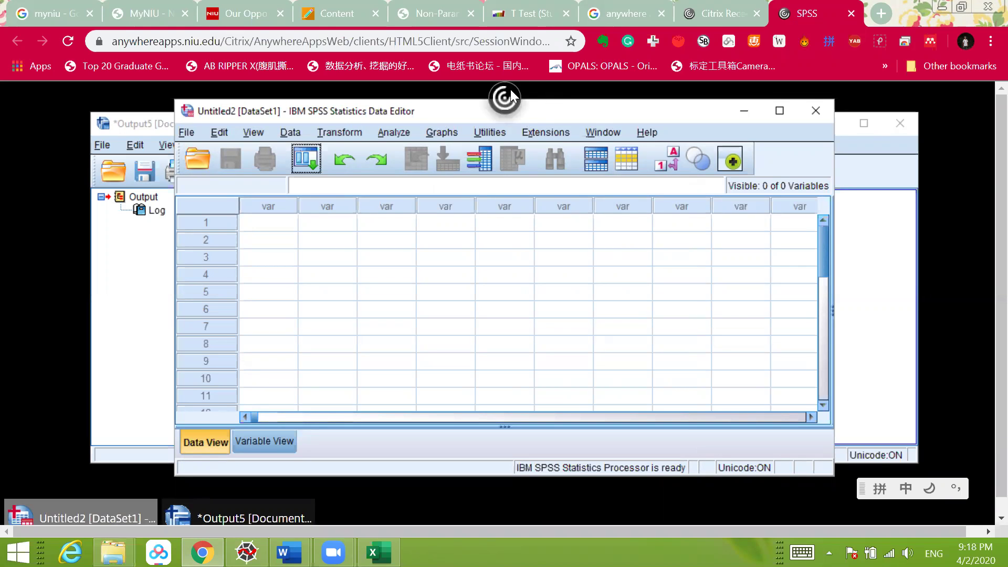
pyautogui.click(193, 133)
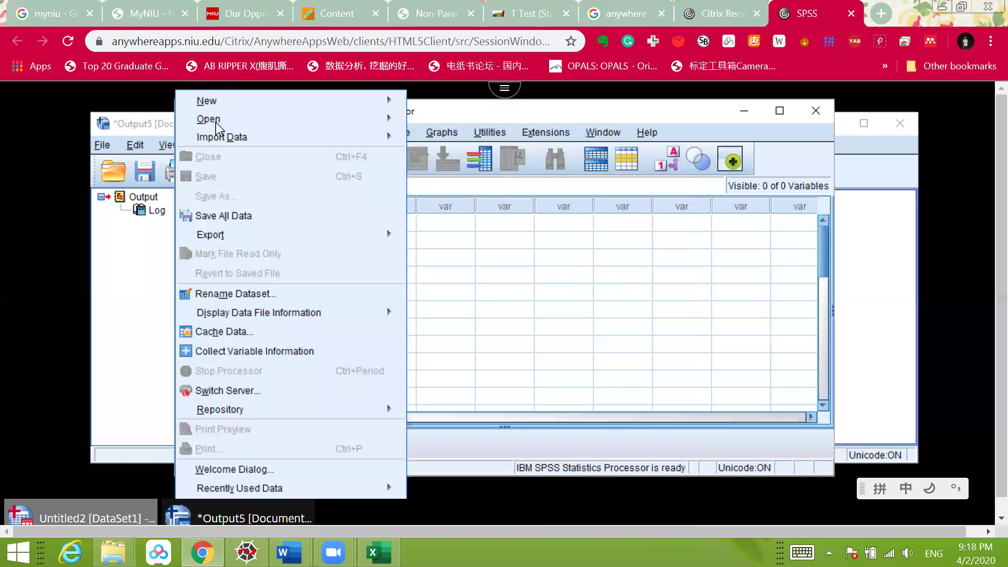
pyautogui.moveTo(221, 136)
pyautogui.click(582, 235)
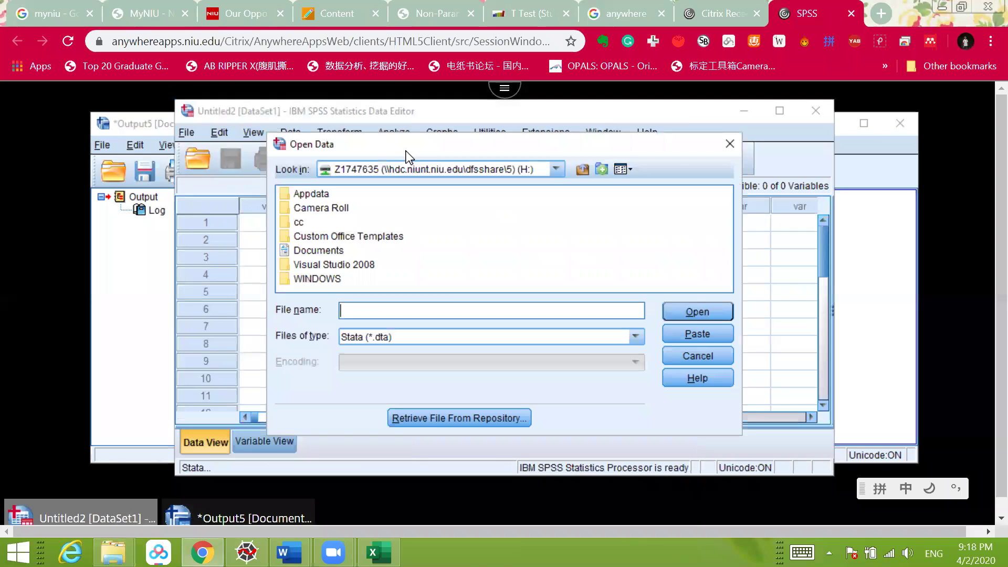
pyautogui.click(729, 144)
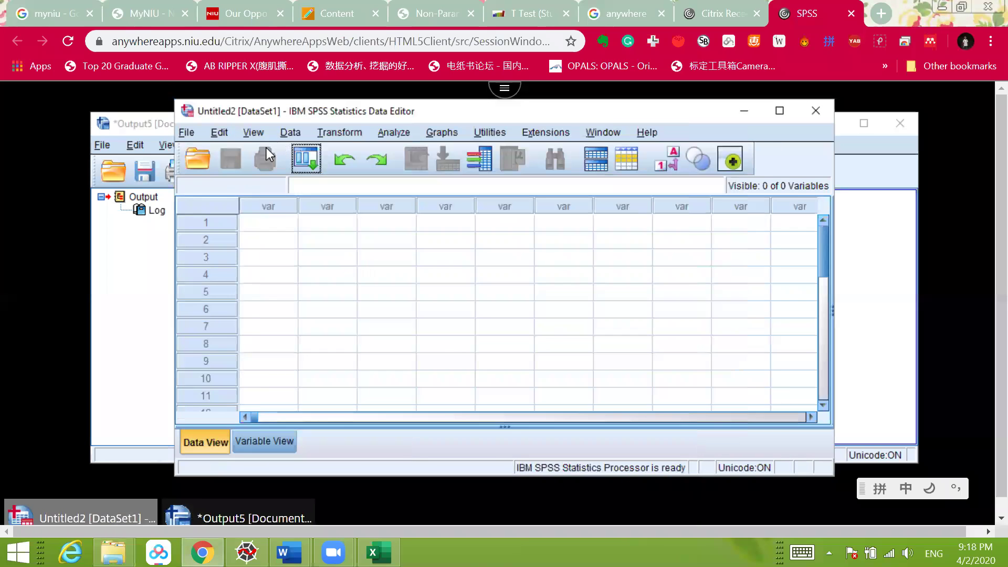
# - Open the data file lab6_1.xlsx from the H: drive, using the Excel (*.xls, *.xlsx, *.xlsm) file type
pyautogui.click(189, 133)
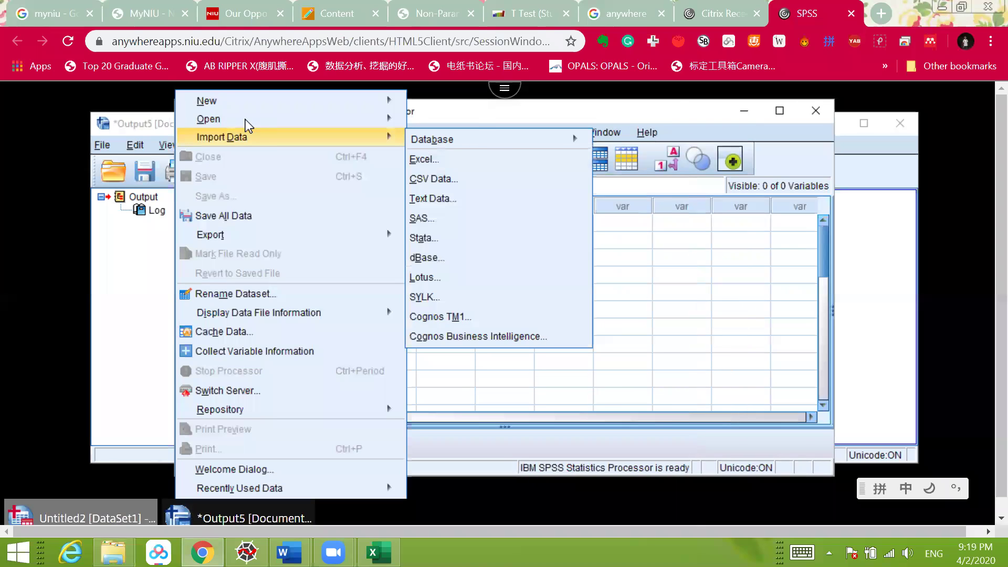
pyautogui.moveTo(247, 125)
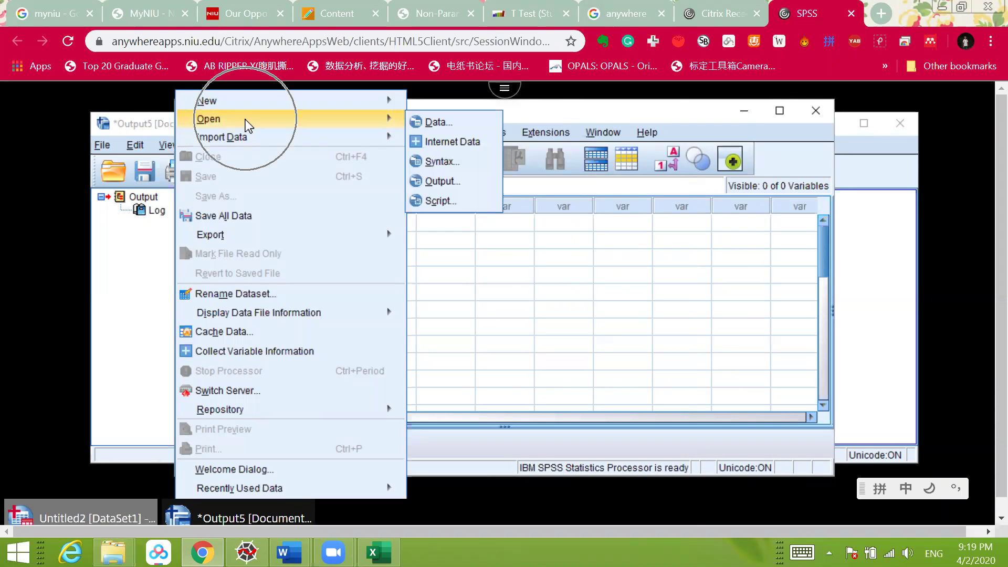
pyautogui.click(449, 124)
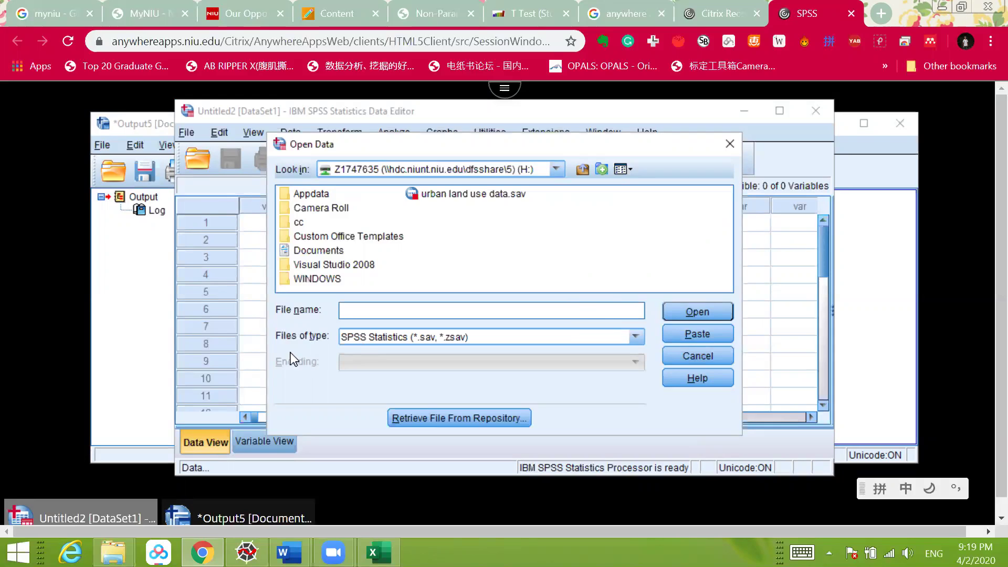
pyautogui.press('ctrl')
pyautogui.press('ctrl')
pyautogui.click(641, 339)
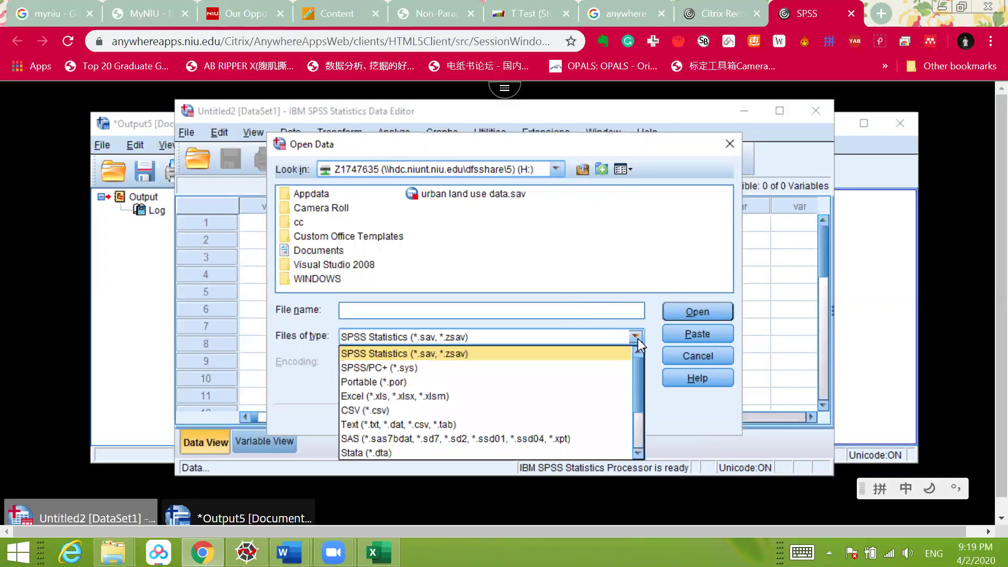
pyautogui.click(467, 396)
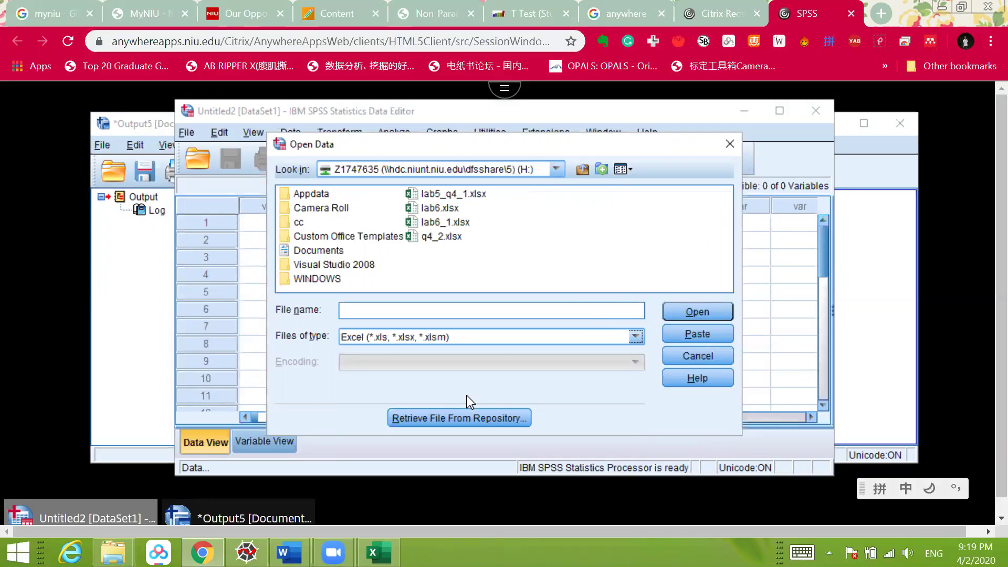
pyautogui.click(455, 225)
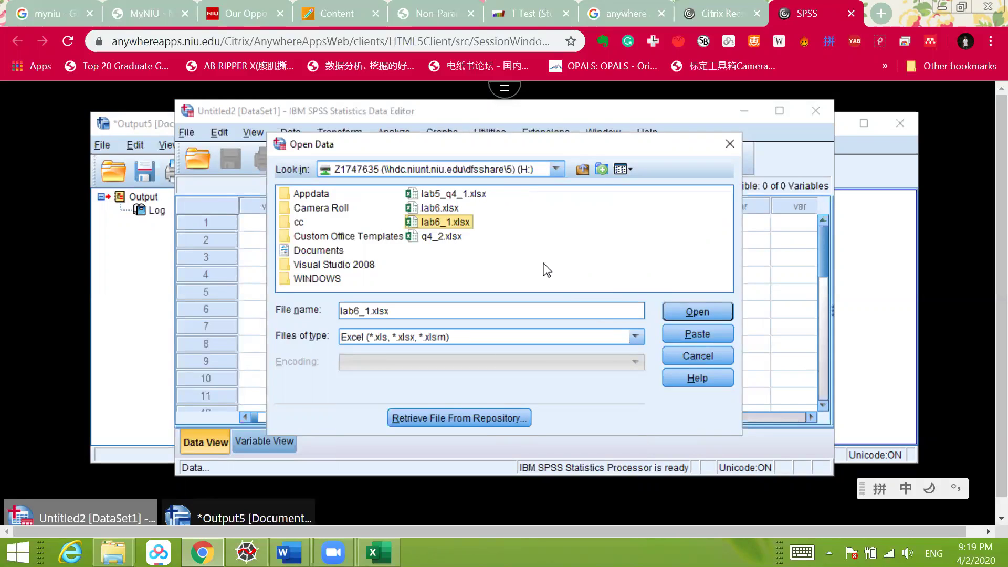
pyautogui.click(686, 316)
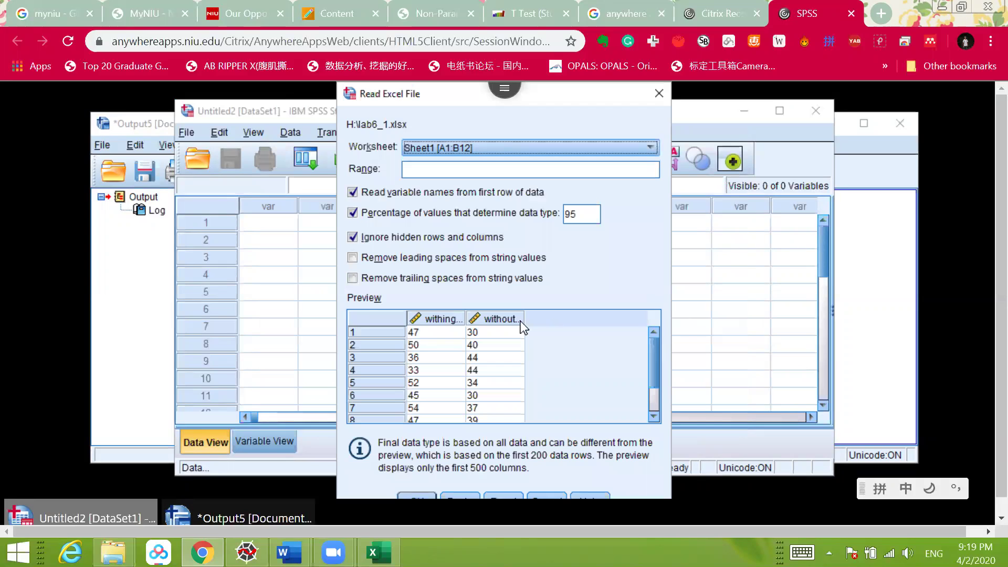
# - Review the previewed rows and import Sheet1 [A1:B12] with variable names read from the first row of data
pyautogui.scroll(-2, 562, 368)
pyautogui.scroll(2, 575, 370)
pyautogui.scroll(-1, 478, 363)
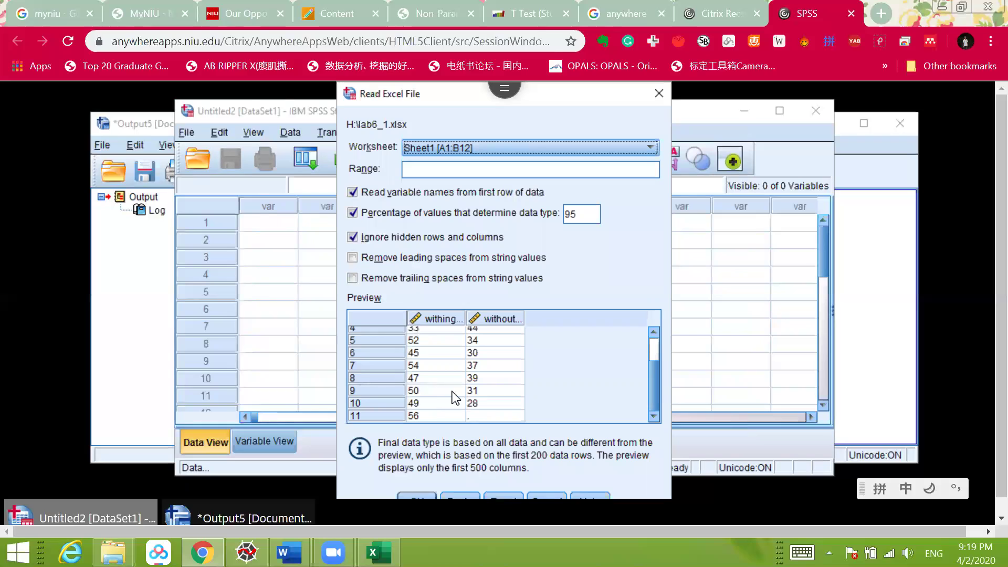
pyautogui.click(415, 498)
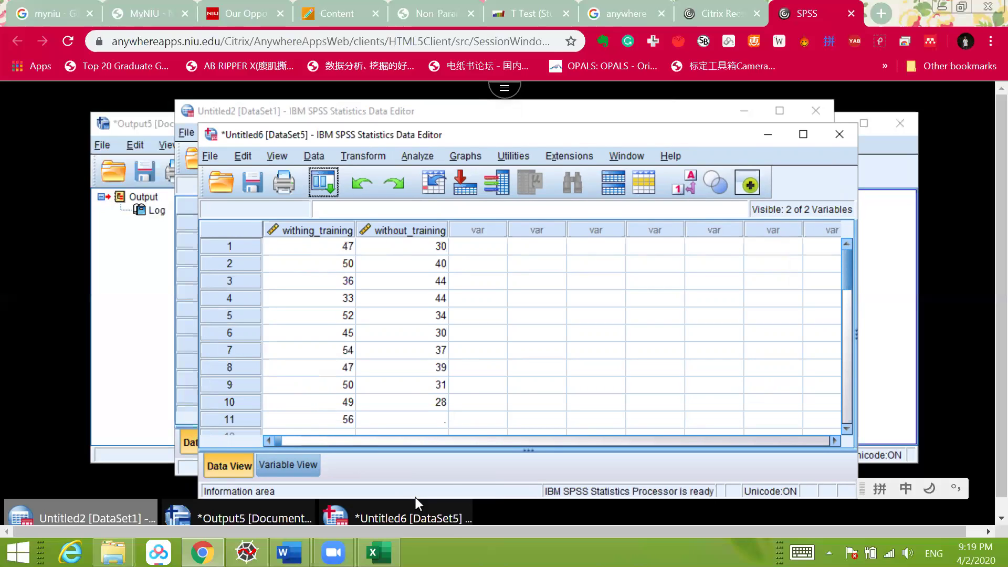
# - Go to the Non-Parametric Statistics slides and read through to the list of non-parametric tests
pyautogui.click(242, 30)
pyautogui.click(304, 24)
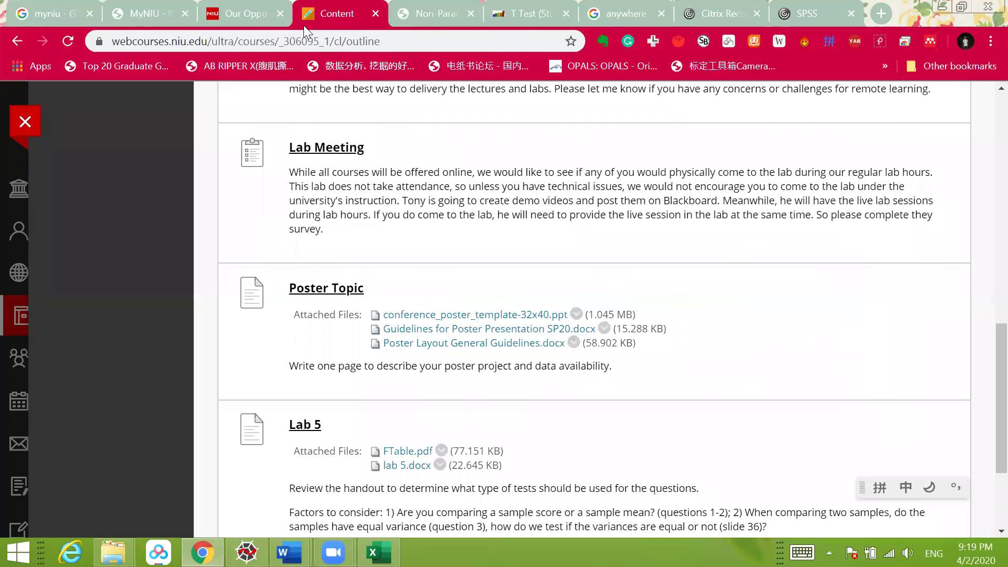
pyautogui.click(427, 25)
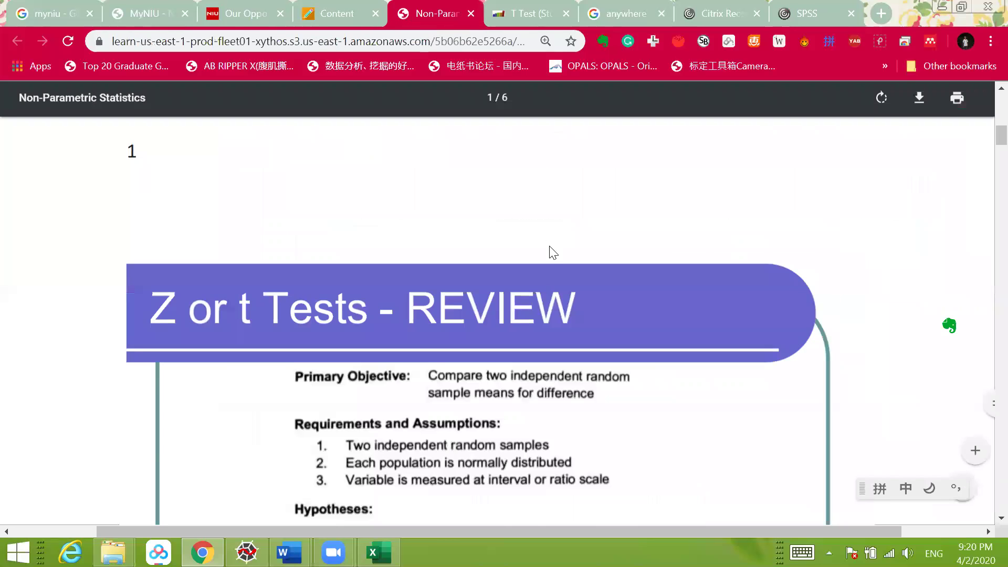
pyautogui.scroll(10, 577, 310)
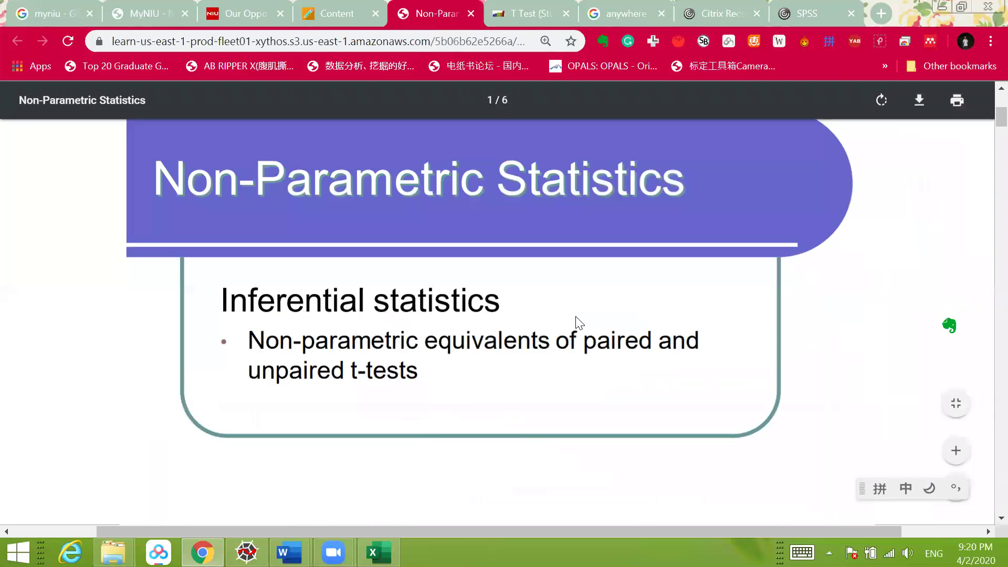
pyautogui.scroll(-10, 576, 315)
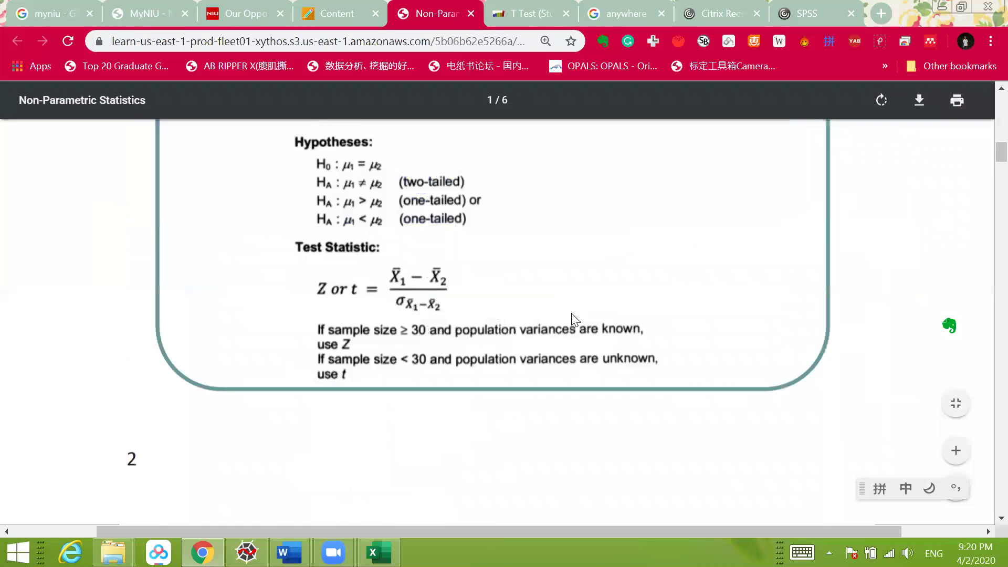
pyautogui.scroll(-9, 577, 321)
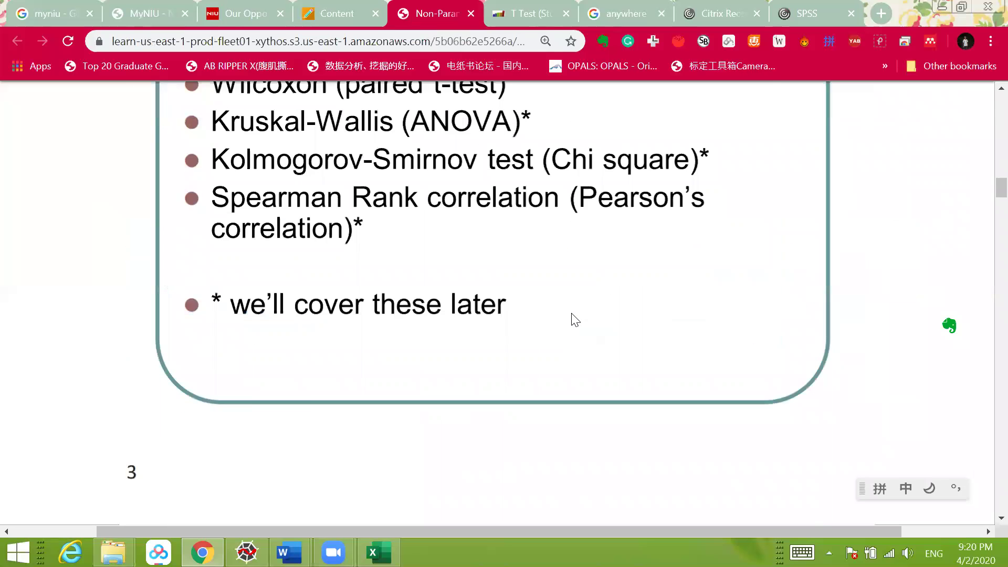
pyautogui.scroll(3, 576, 320)
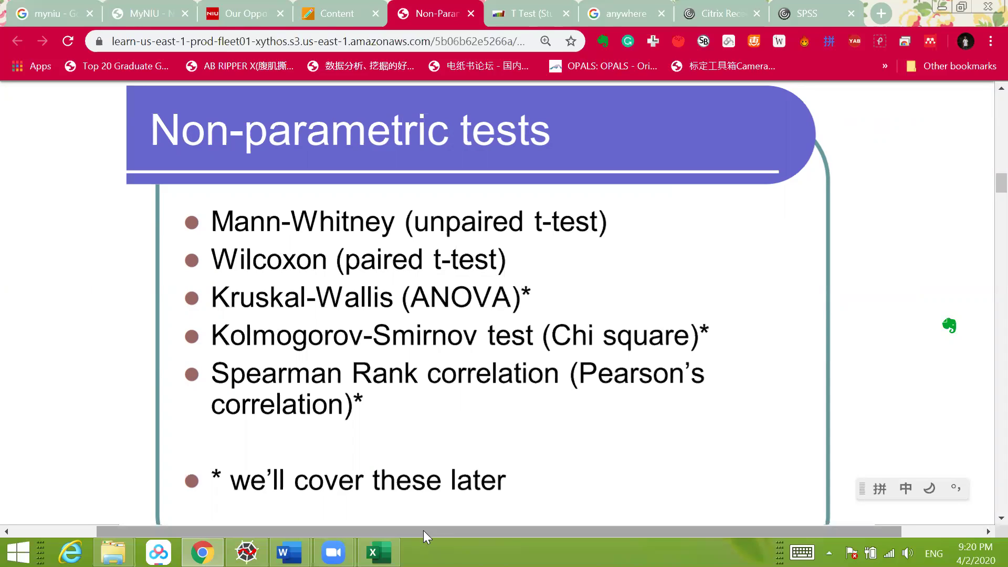
# - Switch to Excel and check the number of values in A2:A12 and in B2:B11
pyautogui.click(376, 549)
pyautogui.moveTo(135, 199); pyautogui.dragTo(133, 343)
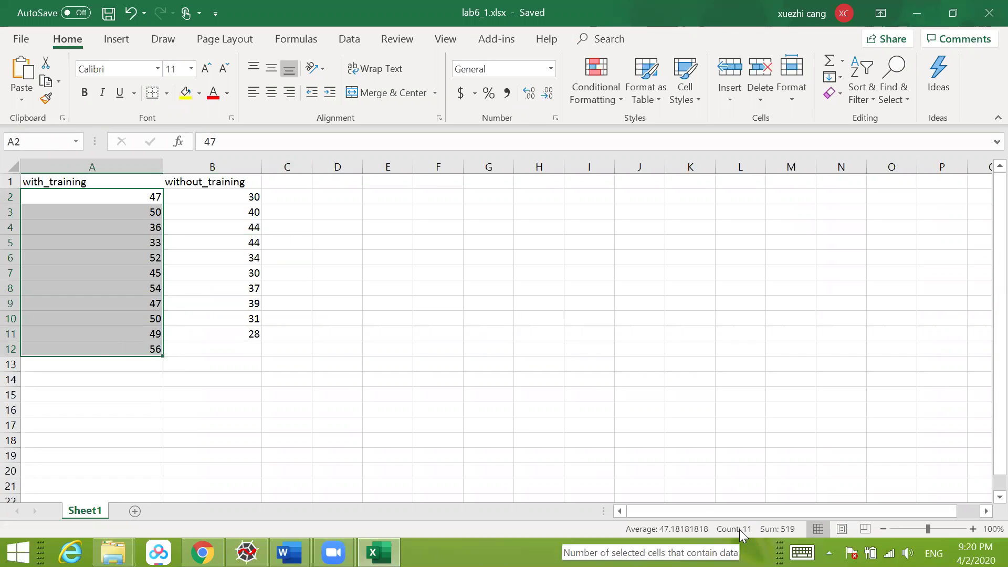
pyautogui.hotkey('ctrl', 'q')
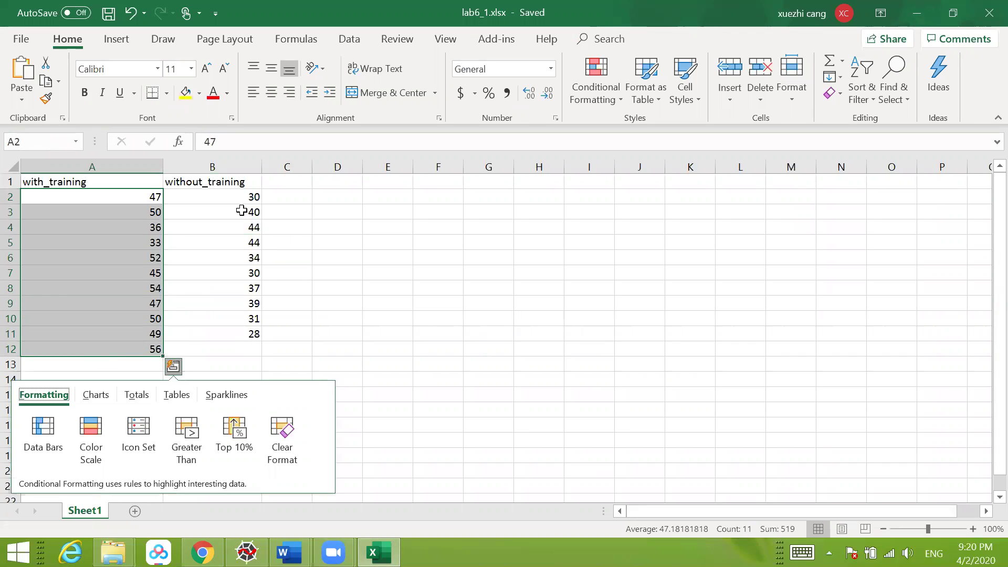
pyautogui.moveTo(250, 198); pyautogui.dragTo(251, 337)
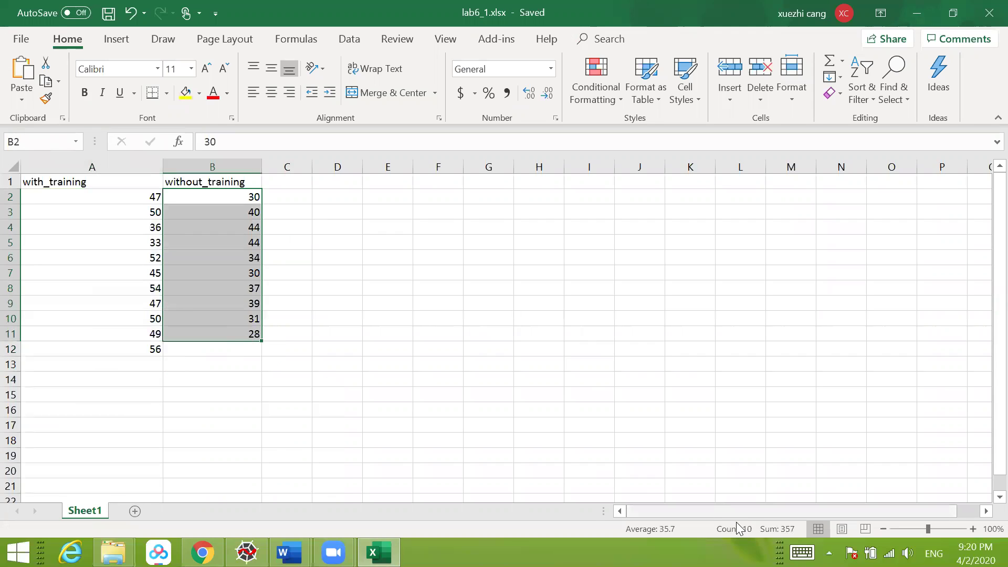
pyautogui.hotkey('ctrl', 'q')
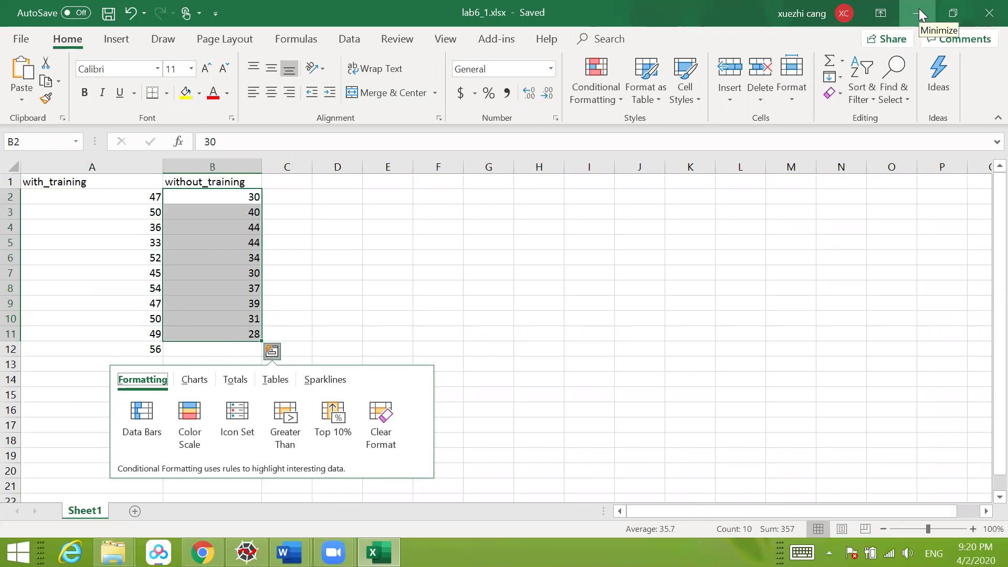
pyautogui.press('Escape')
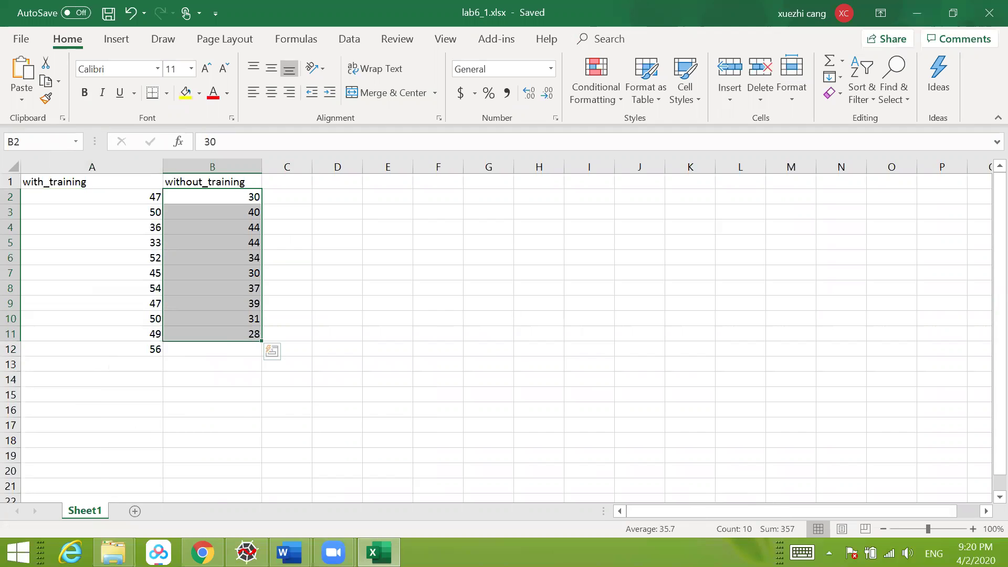
# - Return to the slides in Chrome and look at the Mann-Whitney (unpaired t-test) entry
pyautogui.moveTo(289, 551)
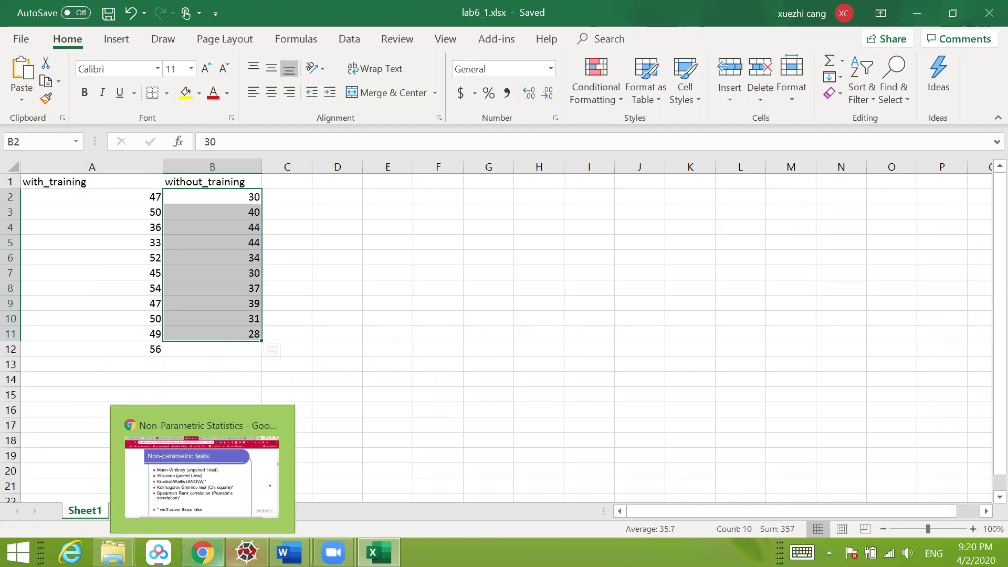
pyautogui.click(202, 552)
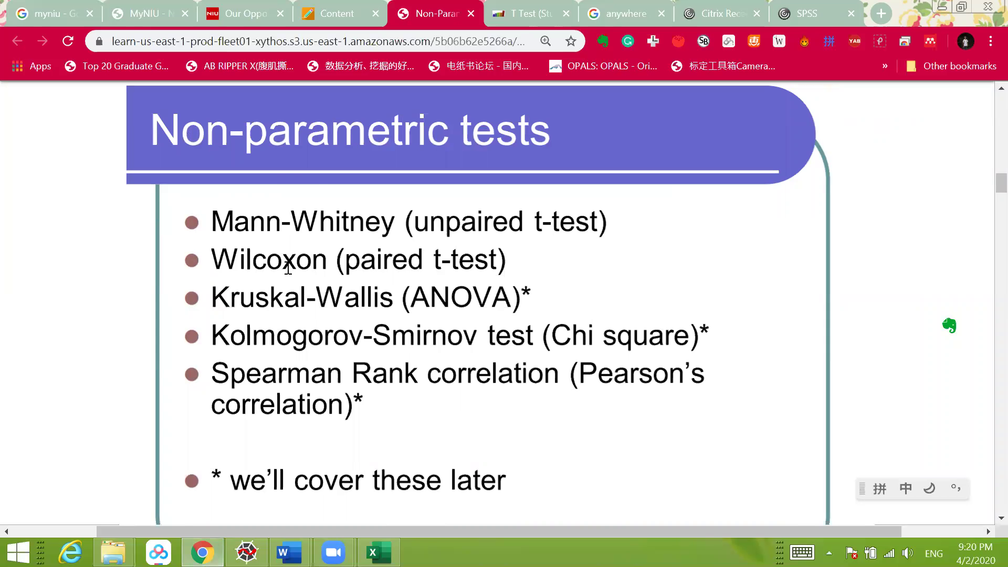
pyautogui.click(293, 225)
pyautogui.click(292, 224)
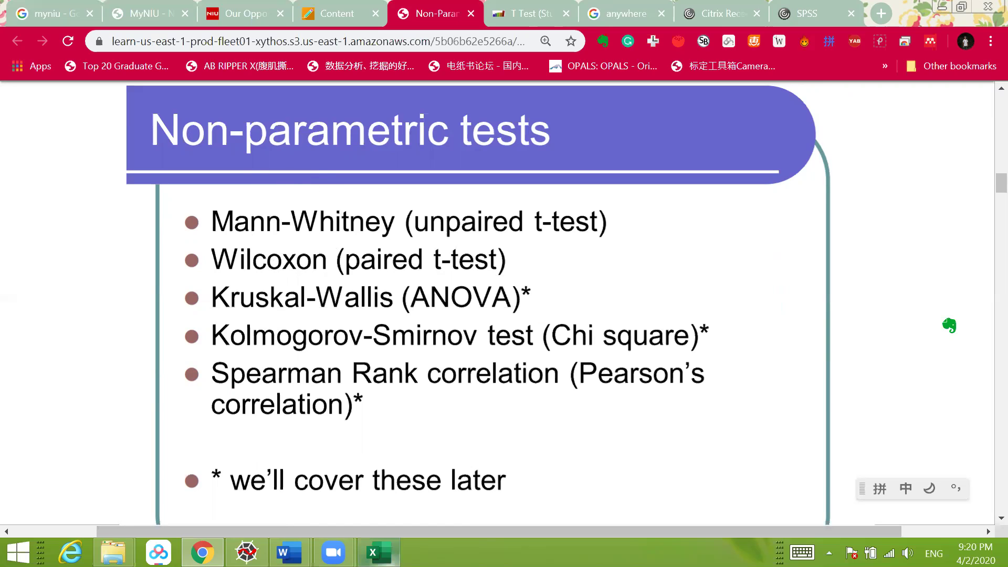
# - Return to SPSS and inspect the legacy nonparametric test dialog for two independent samples, closing it without running a test
pyautogui.moveTo(378, 553)
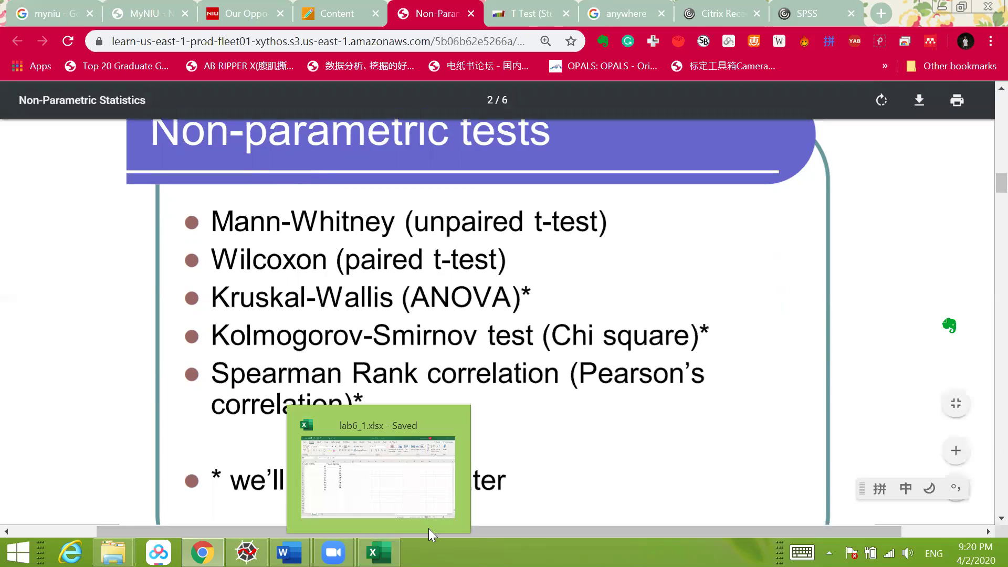
pyautogui.click(807, 13)
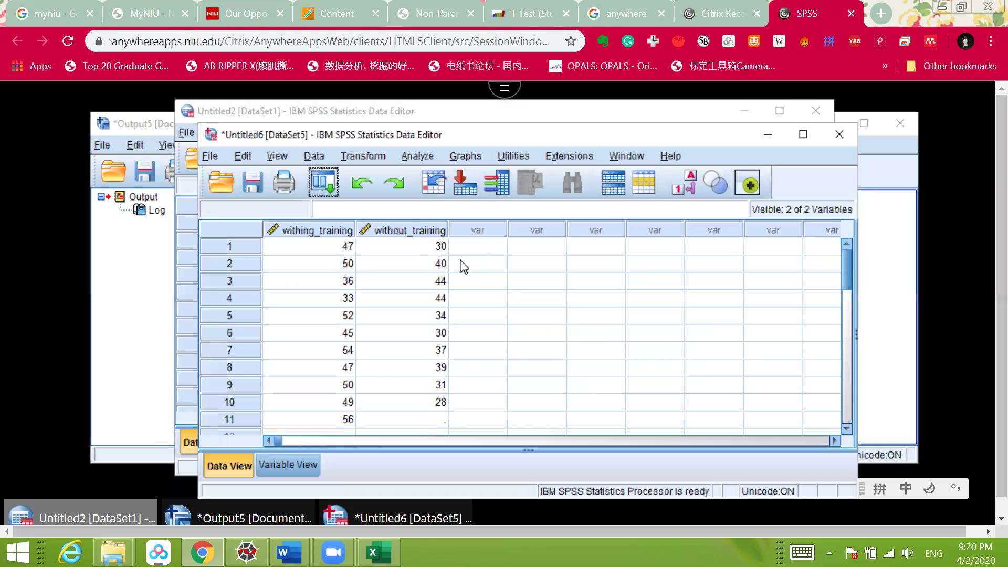
pyautogui.click(421, 156)
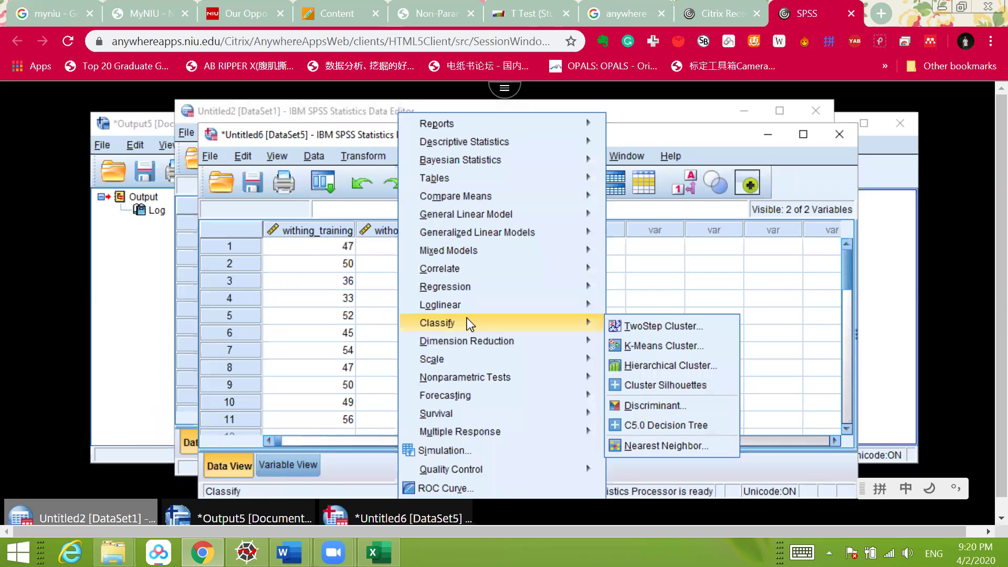
pyautogui.moveTo(496, 379)
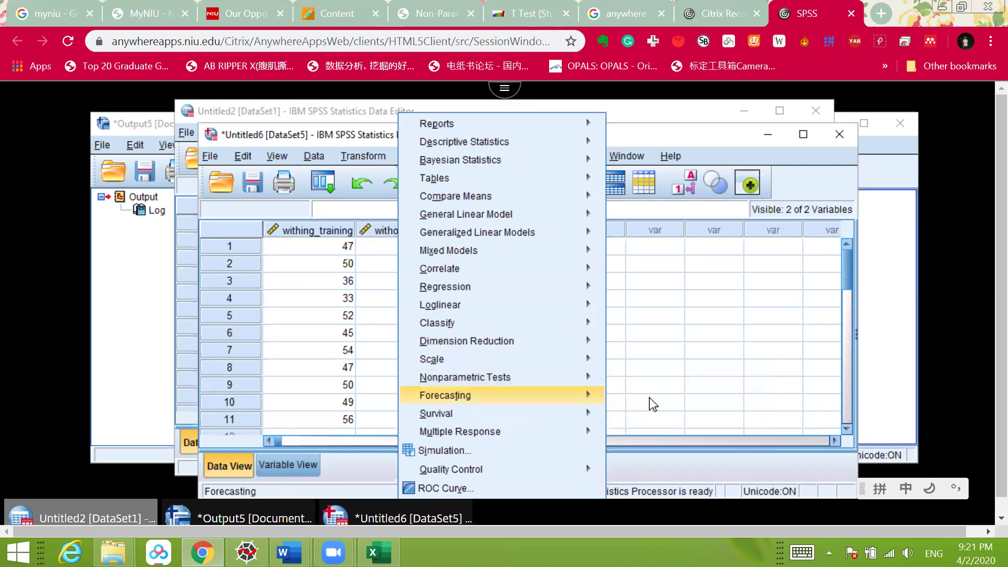
pyautogui.moveTo(661, 440)
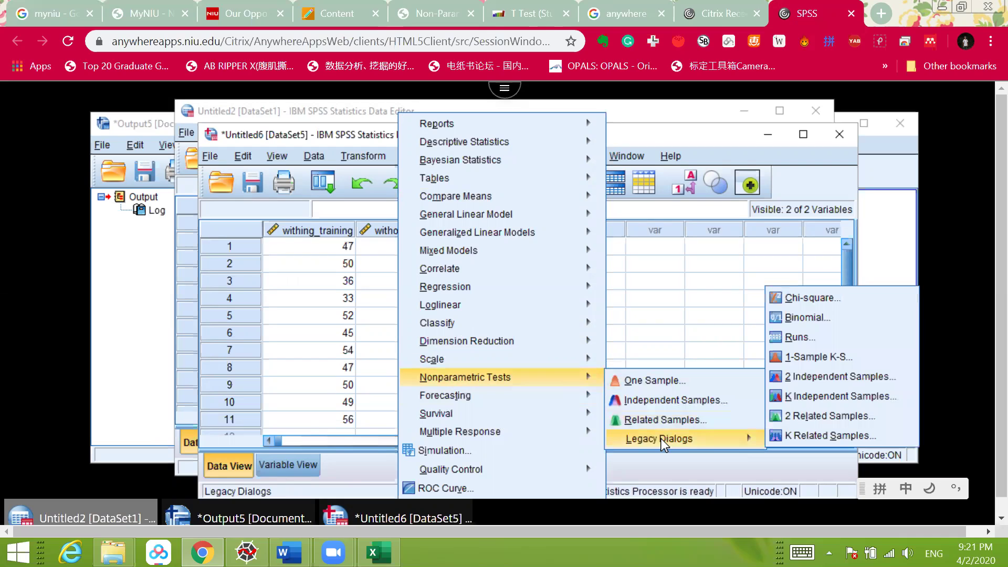
pyautogui.click(830, 380)
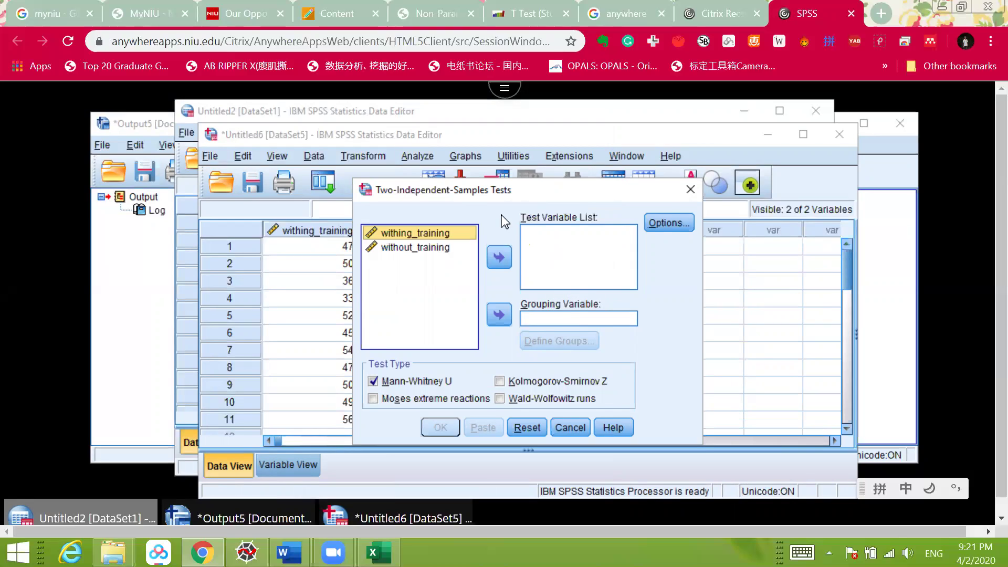
pyautogui.click(689, 190)
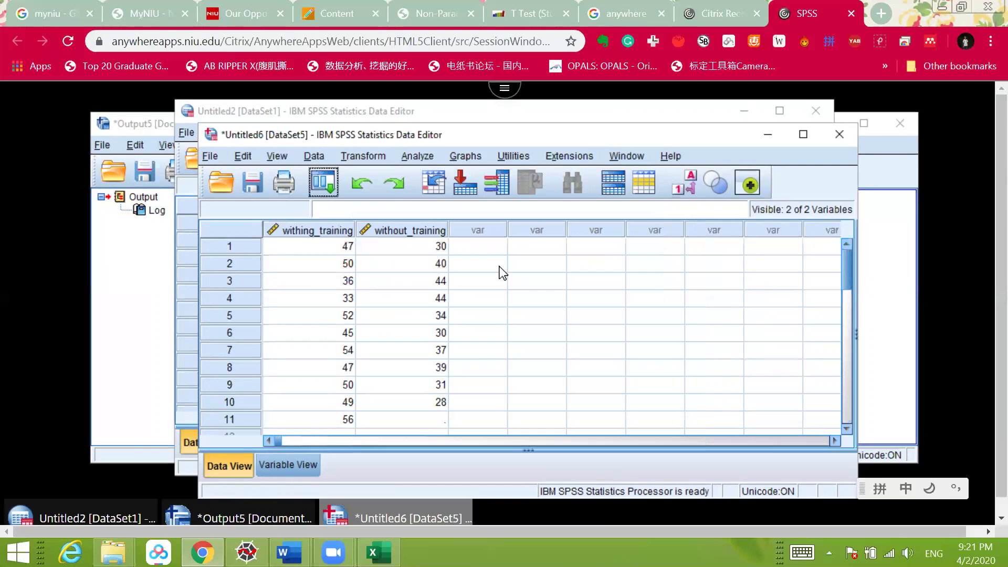
# - Add a third variable named grades to the dataset and set its measurement level to Scale
pyautogui.click(485, 246)
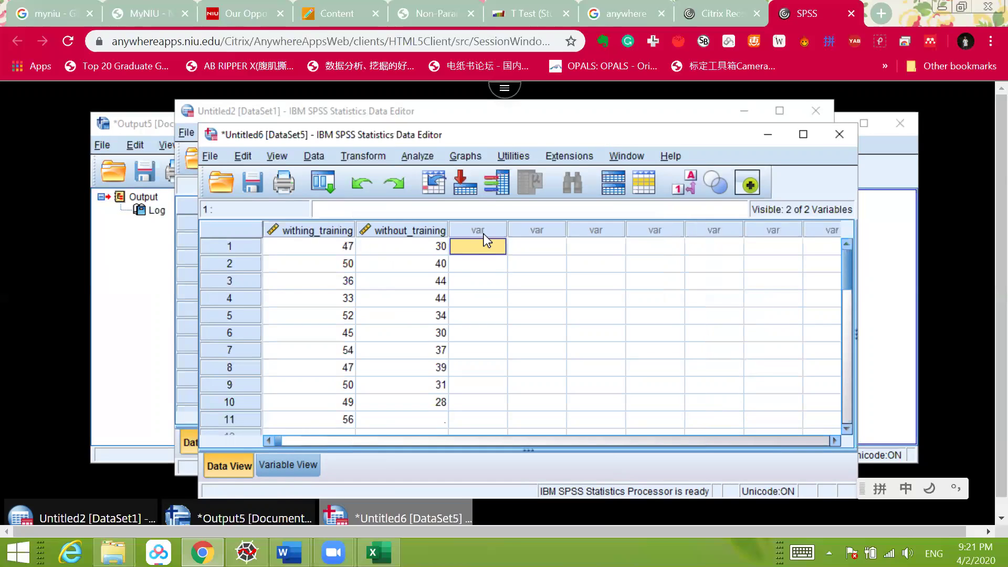
pyautogui.doubleClick(483, 232)
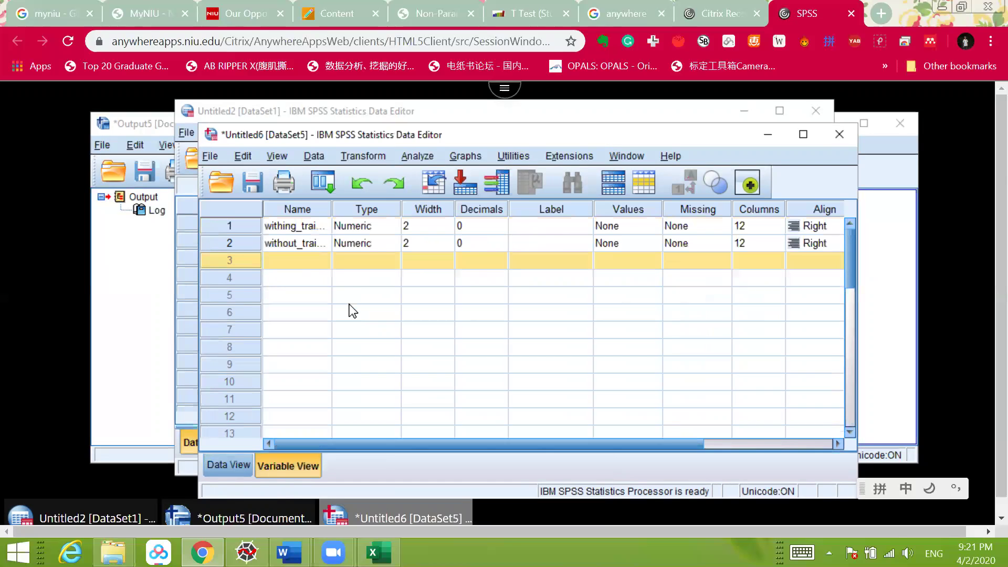
pyautogui.click(298, 260)
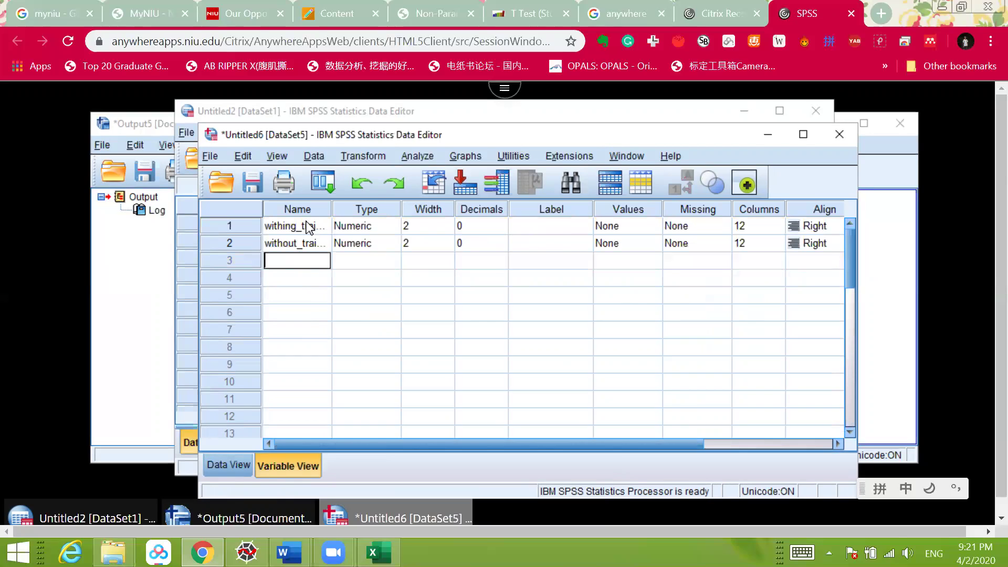
pyautogui.write('grades')
pyautogui.press('shift')
pyautogui.click(829, 41)
pyautogui.click(751, 99)
pyautogui.click(393, 295)
pyautogui.click(713, 191)
pyautogui.moveTo(530, 444); pyautogui.dragTo(645, 446)
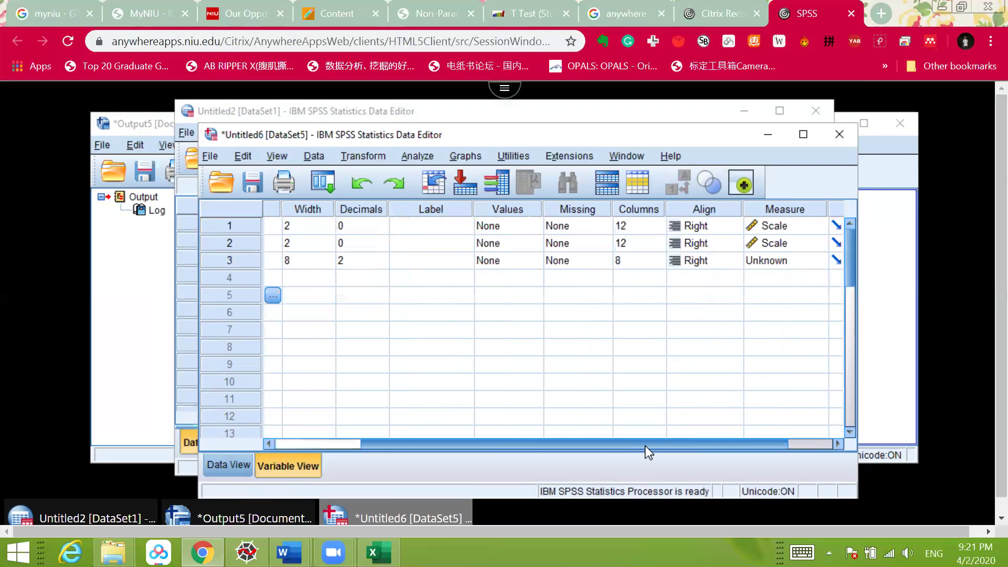
pyautogui.click(781, 264)
pyautogui.click(763, 283)
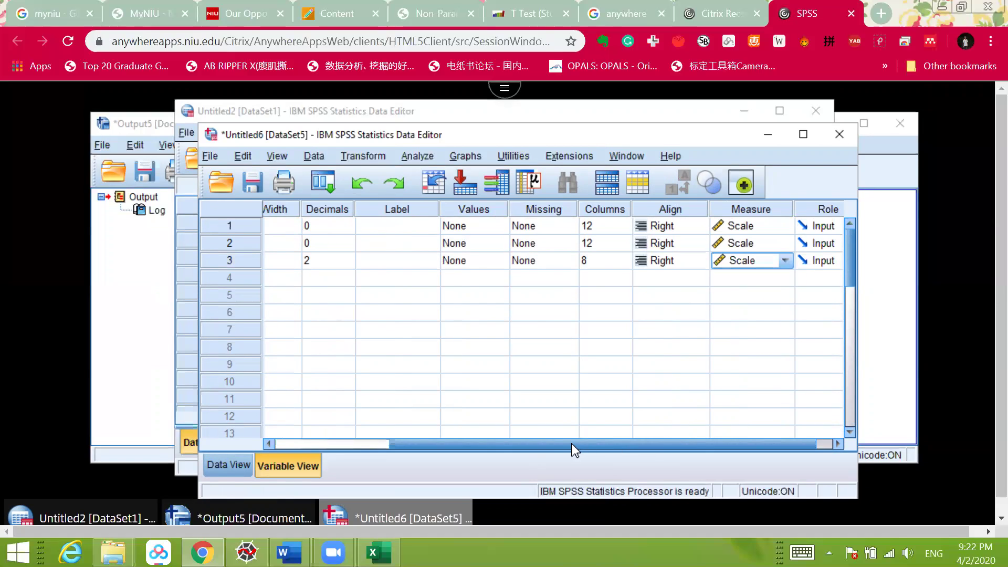
# - Add a fourth variable named group below grades in the variable definitions
pyautogui.moveTo(670, 435); pyautogui.dragTo(572, 444)
pyautogui.scroll(3, 834, 307)
pyautogui.moveTo(461, 442); pyautogui.dragTo(346, 444)
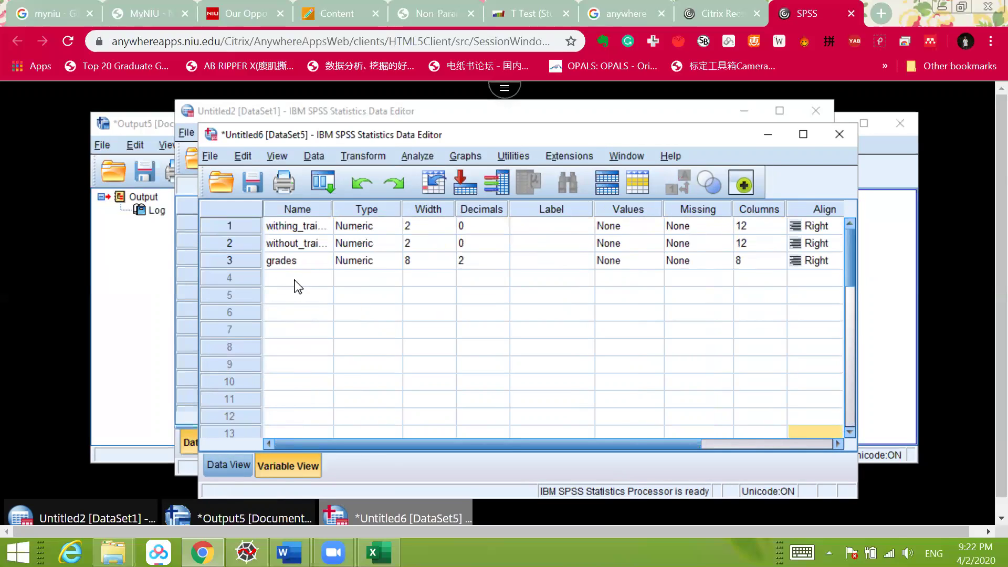
pyautogui.doubleClick(295, 278)
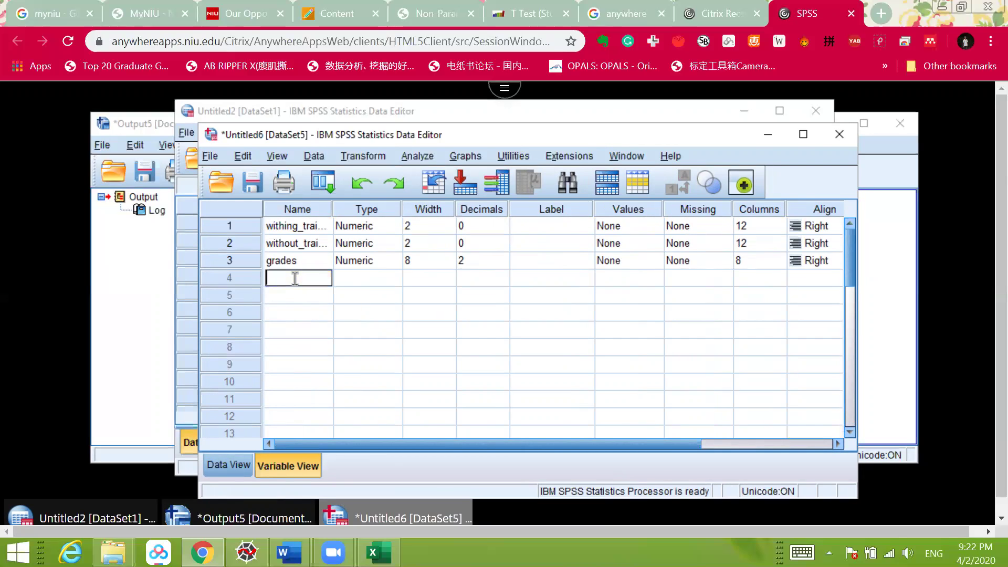
pyautogui.write('group')
# - Rename the grades variable as scores
pyautogui.click(302, 266)
pyautogui.doubleClick(302, 264)
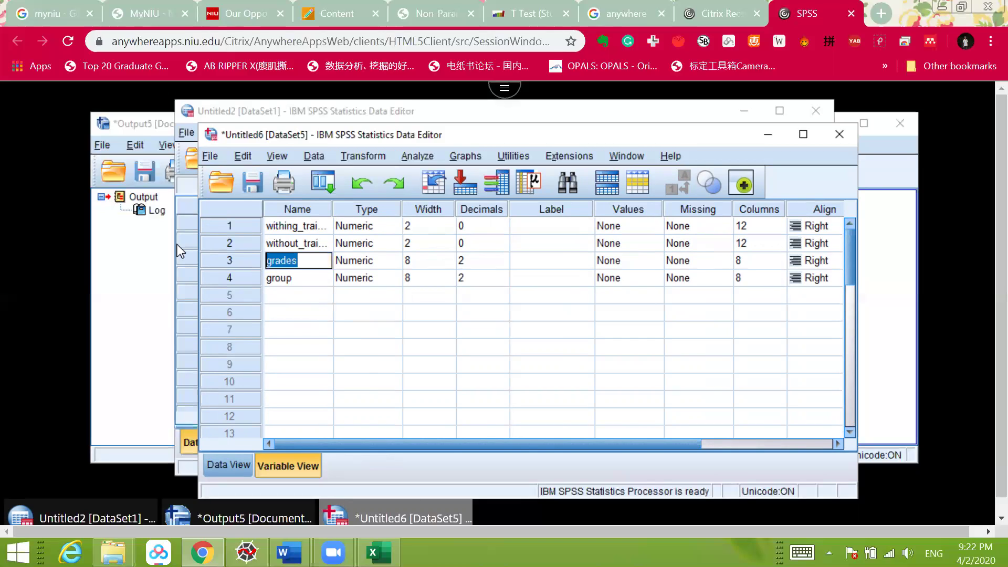
pyautogui.write('scores')
pyautogui.click(306, 284)
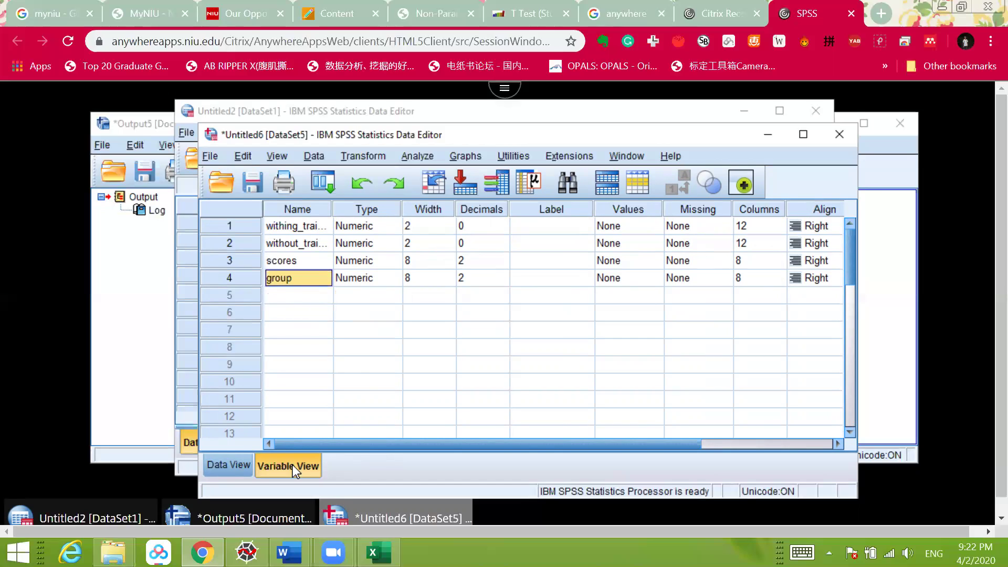
# - Copy the ten without_training values into the scores column, rows 1 to 10
pyautogui.click(245, 467)
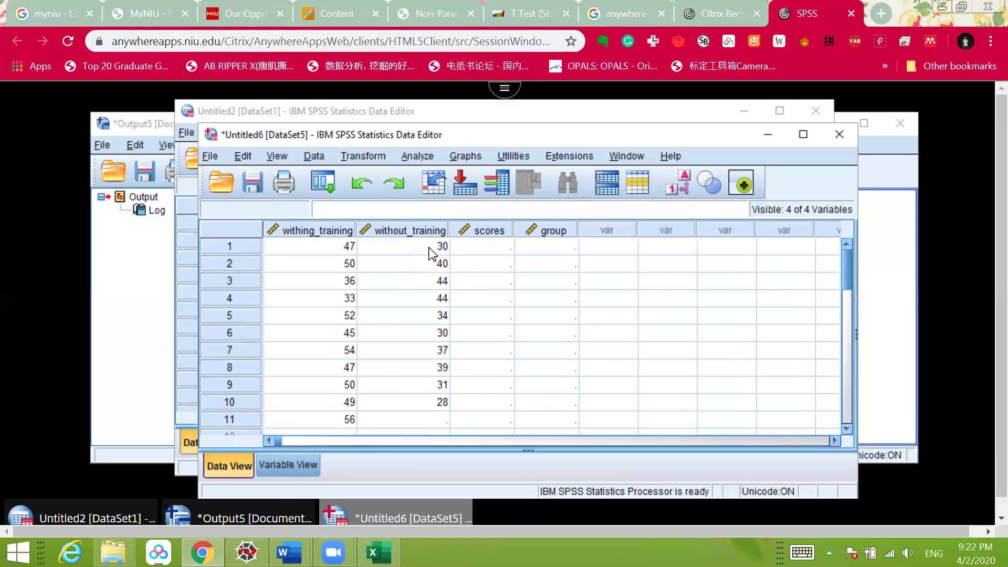
pyautogui.moveTo(429, 374); pyautogui.dragTo(421, 247)
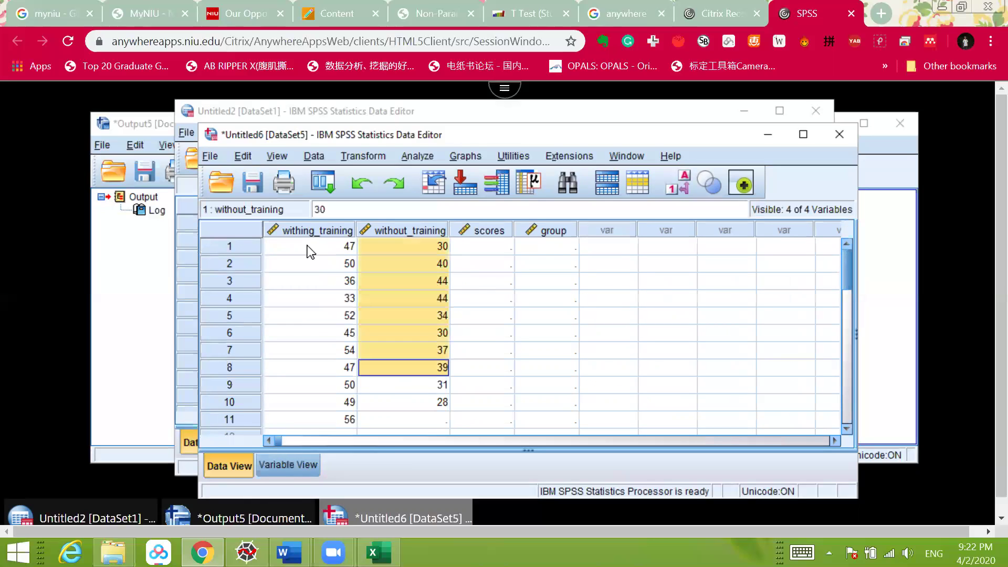
pyautogui.click(308, 245)
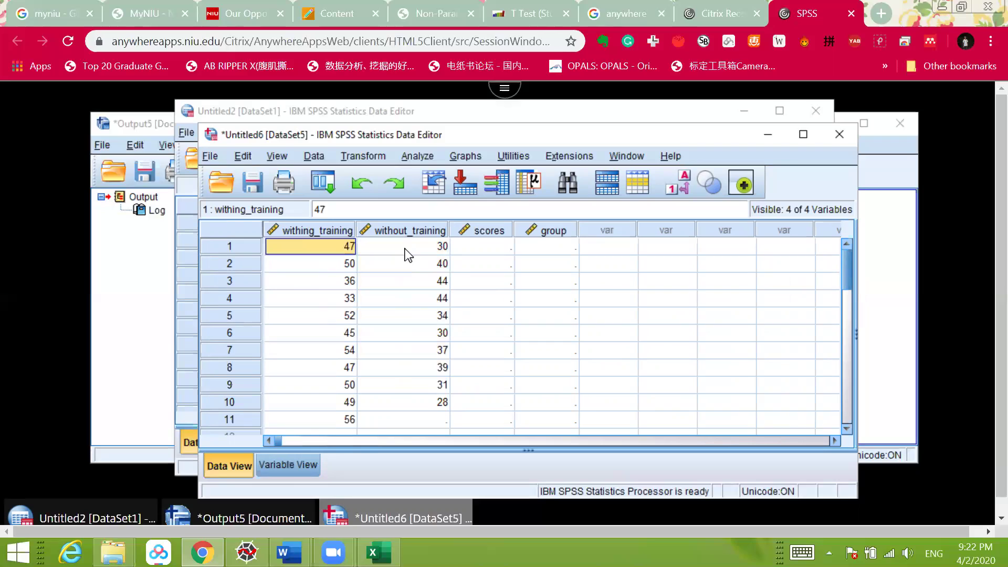
pyautogui.moveTo(407, 252); pyautogui.dragTo(424, 407)
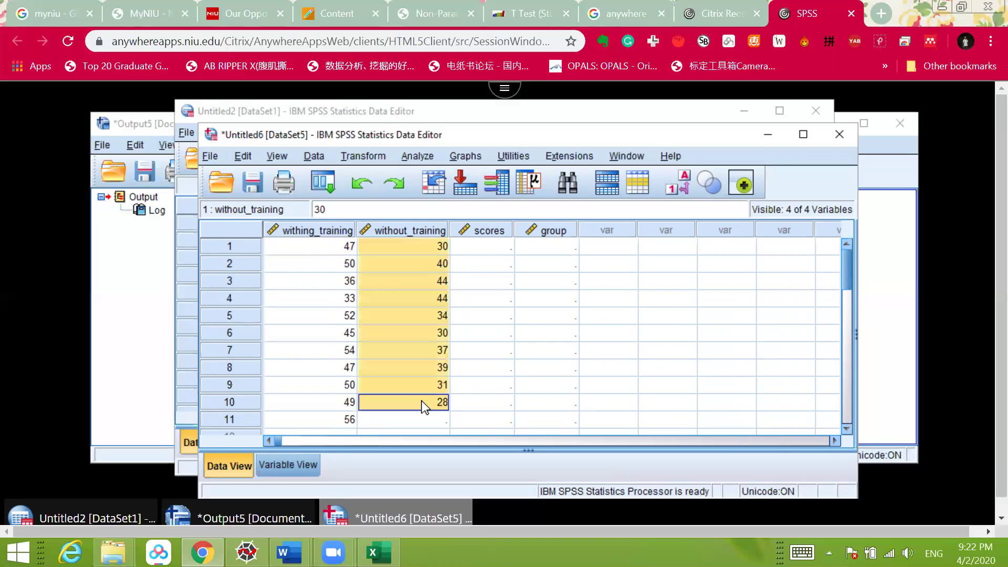
pyautogui.click(493, 252)
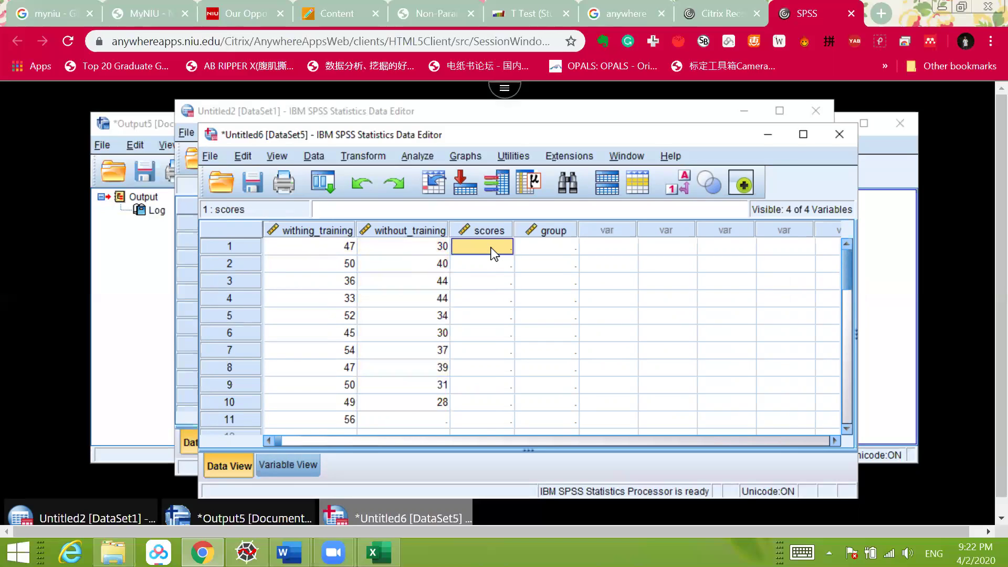
pyautogui.write('30.00 40.00 44.00 44.00 34.00 30.00 37.00 39.00 31.00 28.00')
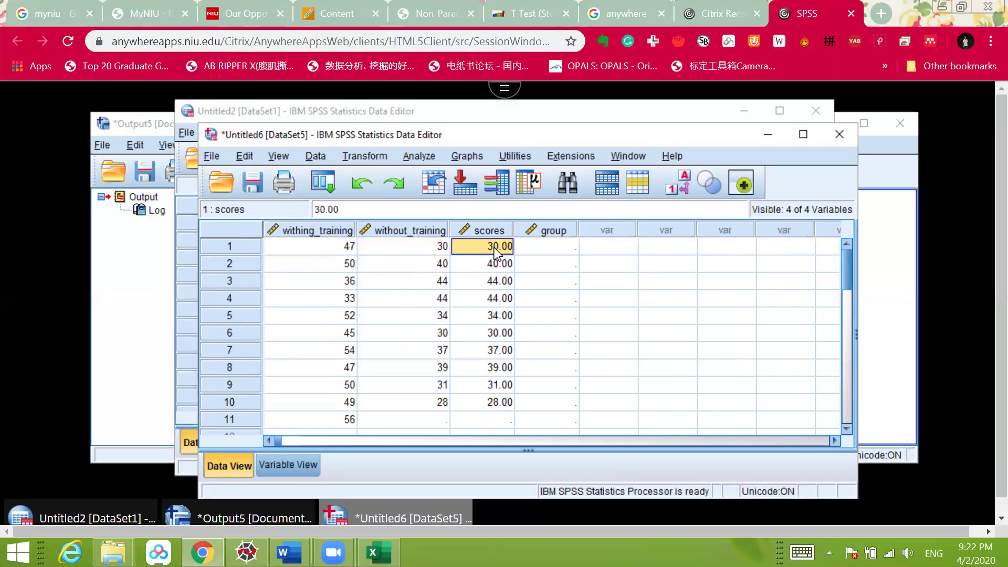
# - Enter 1 as the group value for the first case
pyautogui.doubleClick(556, 247)
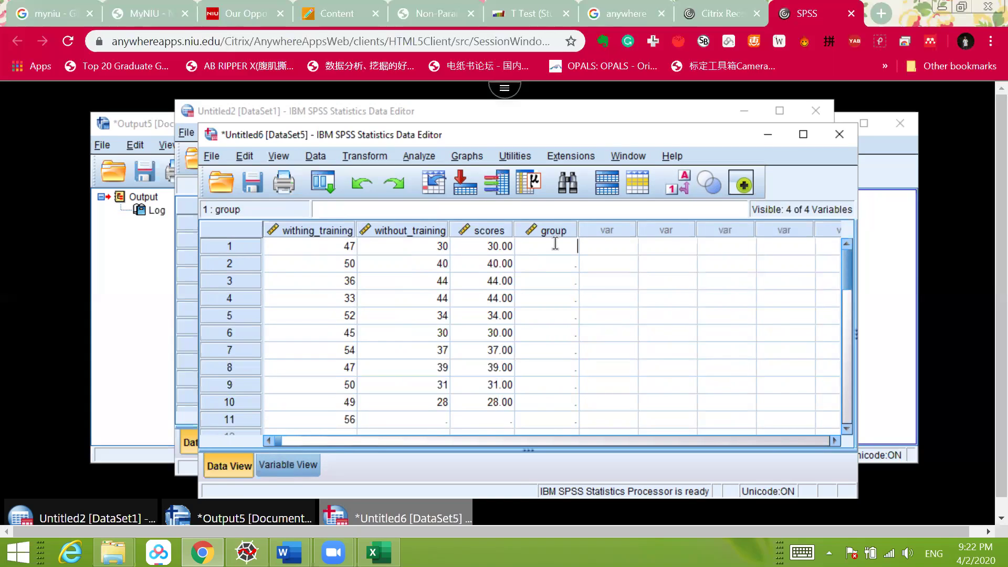
pyautogui.write('1')
pyautogui.press('Return')
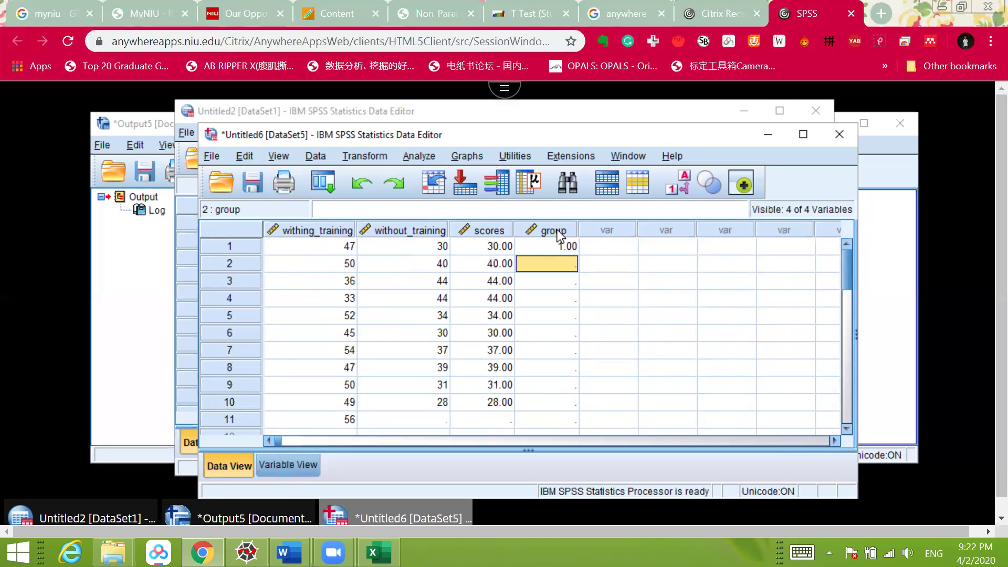
# - Set the measurement level of the group variable to Nominal
pyautogui.click(288, 465)
pyautogui.moveTo(403, 443); pyautogui.dragTo(569, 440)
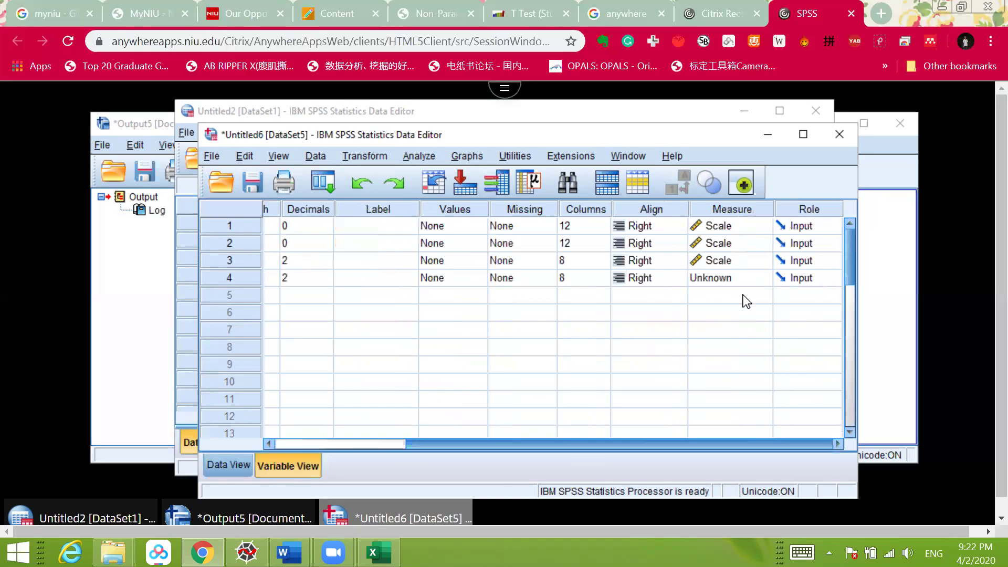
pyautogui.click(746, 278)
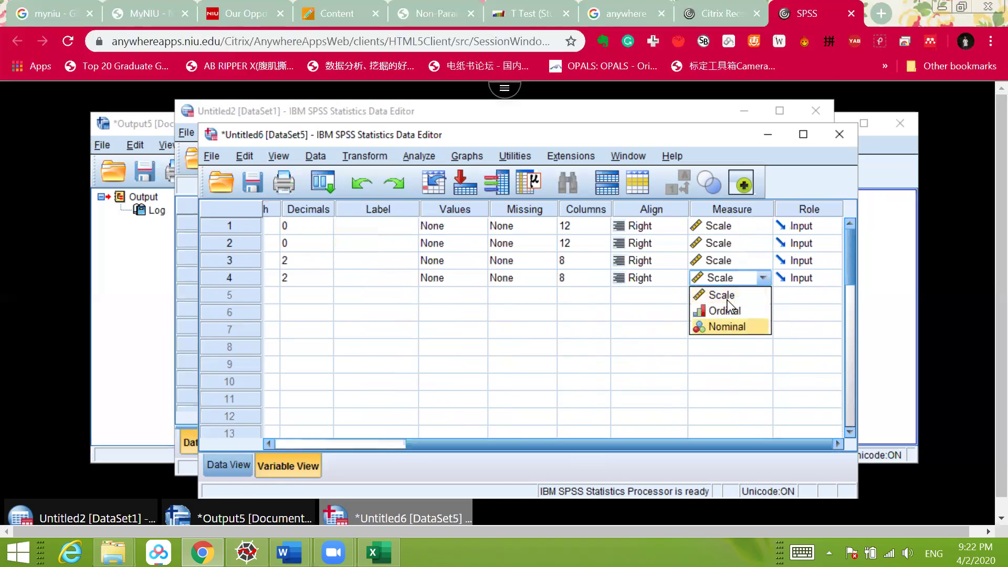
pyautogui.click(727, 327)
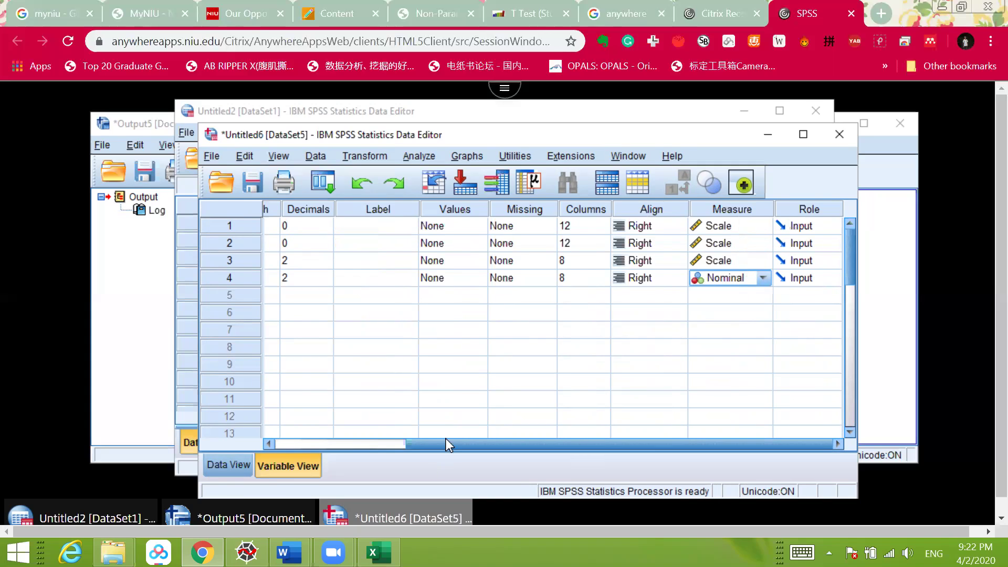
pyautogui.click(310, 443)
pyautogui.click(304, 440)
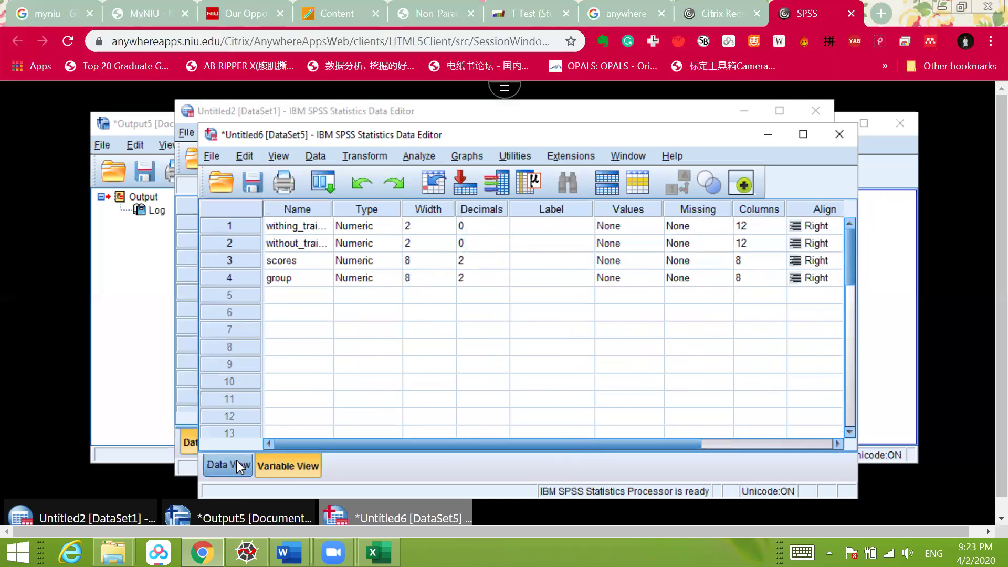
# - Fill the group column with 1 for rows 2 to 10 in the data
pyautogui.click(239, 467)
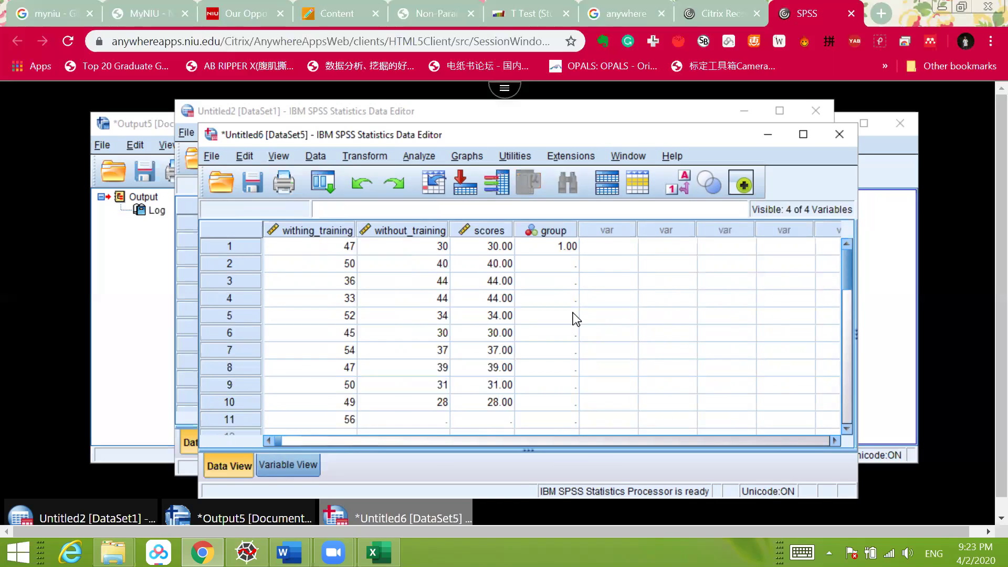
pyautogui.click(571, 268)
pyautogui.write('1')
pyautogui.press('Return')
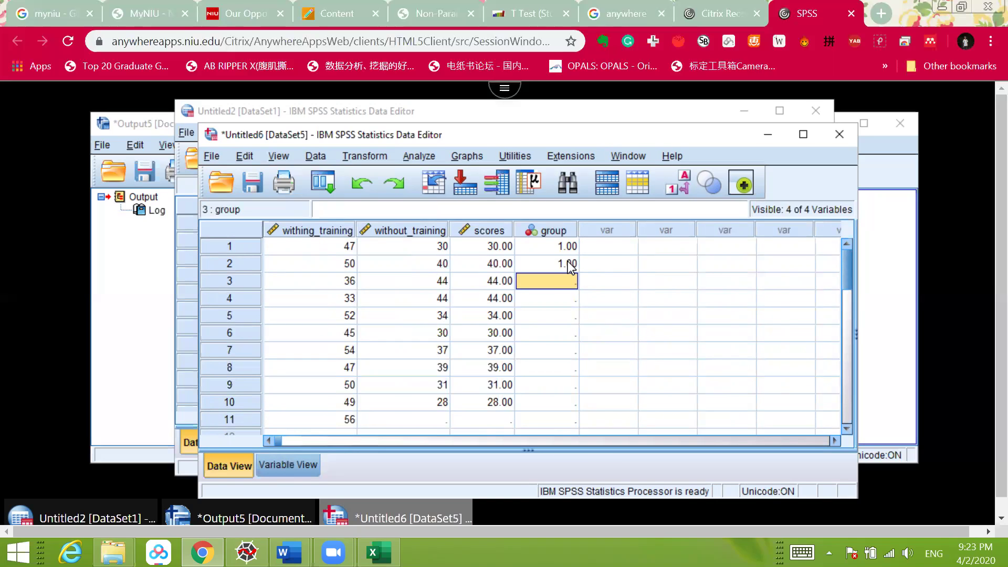
pyautogui.write('1 1 1 1 1')
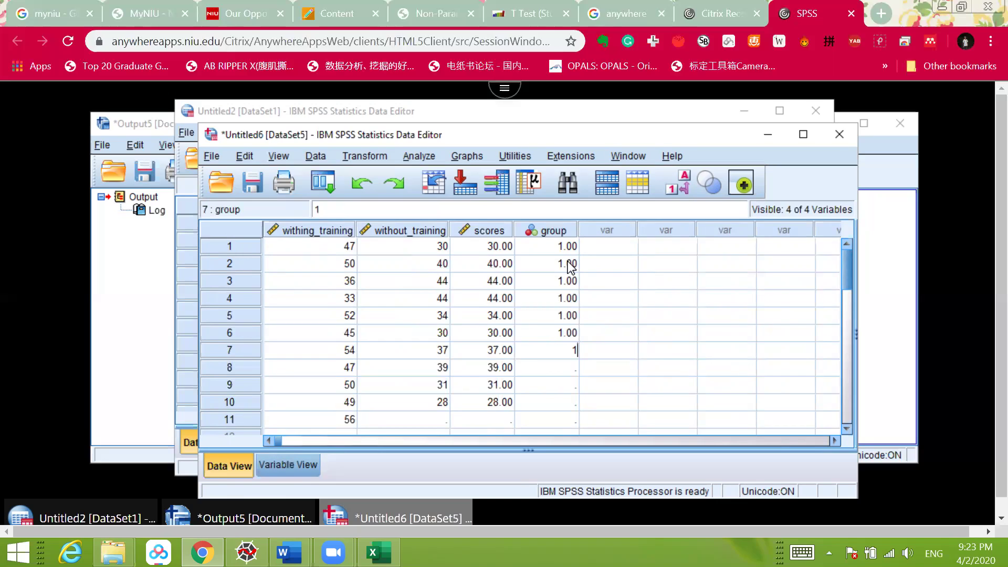
pyautogui.press('Return')
pyautogui.write('1')
pyautogui.press('Return')
pyautogui.write('1')
pyautogui.press('Return')
pyautogui.write('1')
pyautogui.press('Return')
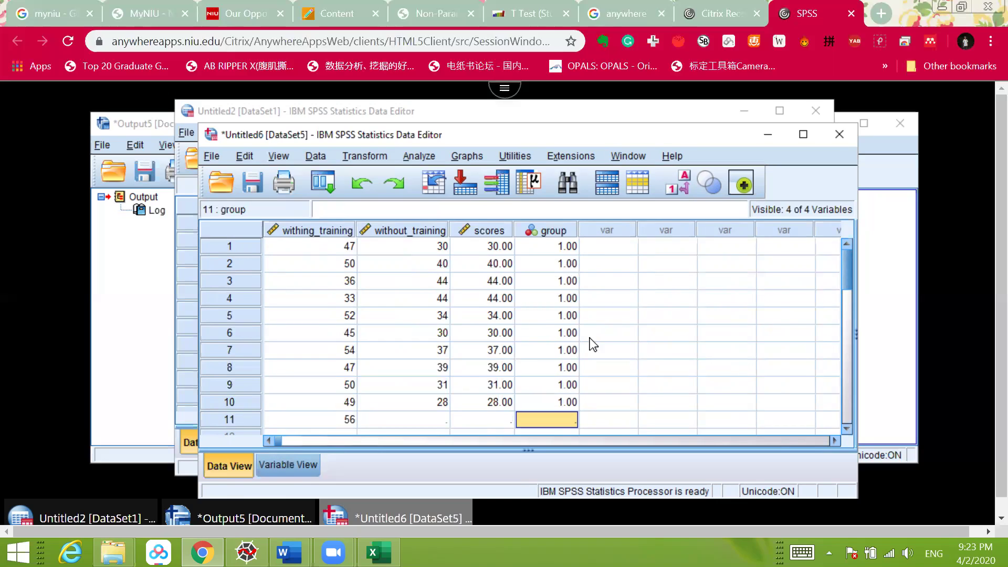
# - Copy the eleven withing_training values into the scores column, rows 11 to 21
pyautogui.moveTo(345, 250); pyautogui.dragTo(345, 422)
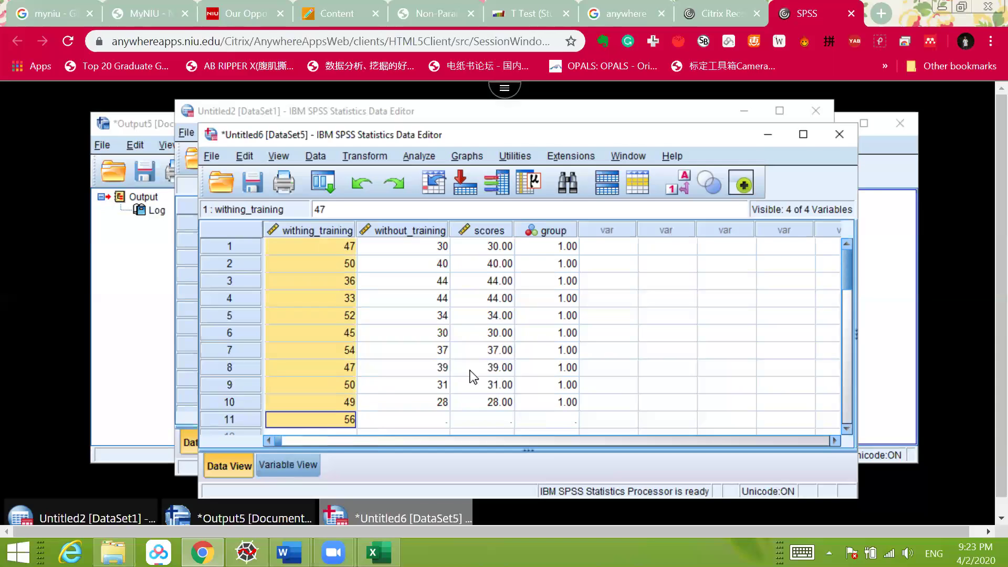
pyautogui.click(499, 419)
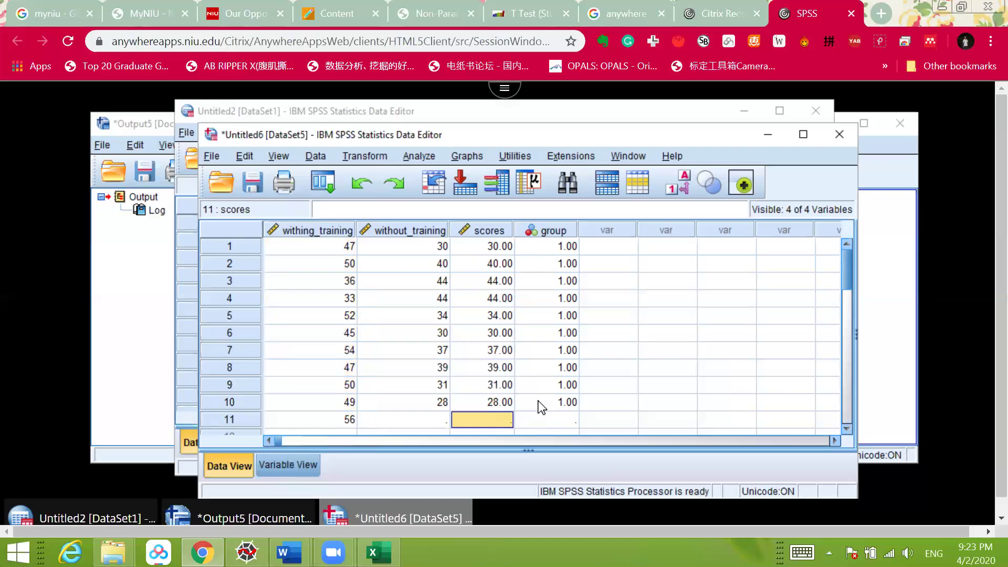
pyautogui.scroll(-3, 541, 406)
pyautogui.scroll(2, 536, 384)
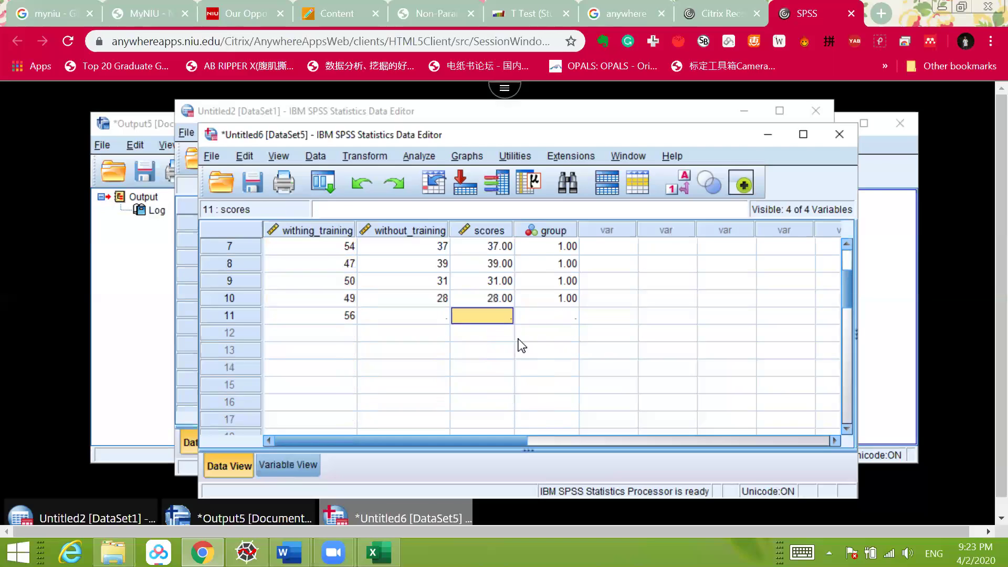
pyautogui.hotkey('ctrl', 'v')
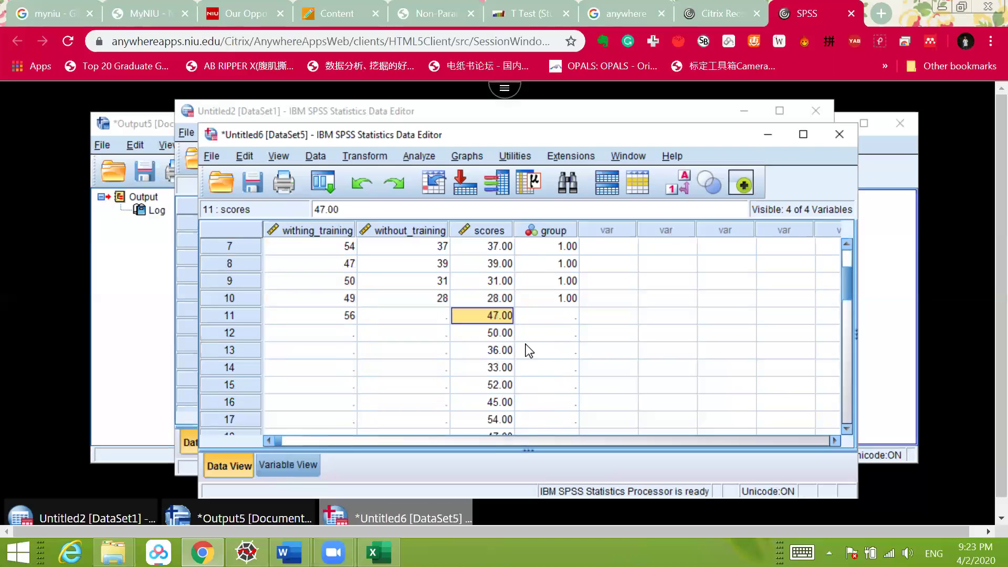
# - Fill the group column with 2 for rows 11 to 21
pyautogui.click(564, 320)
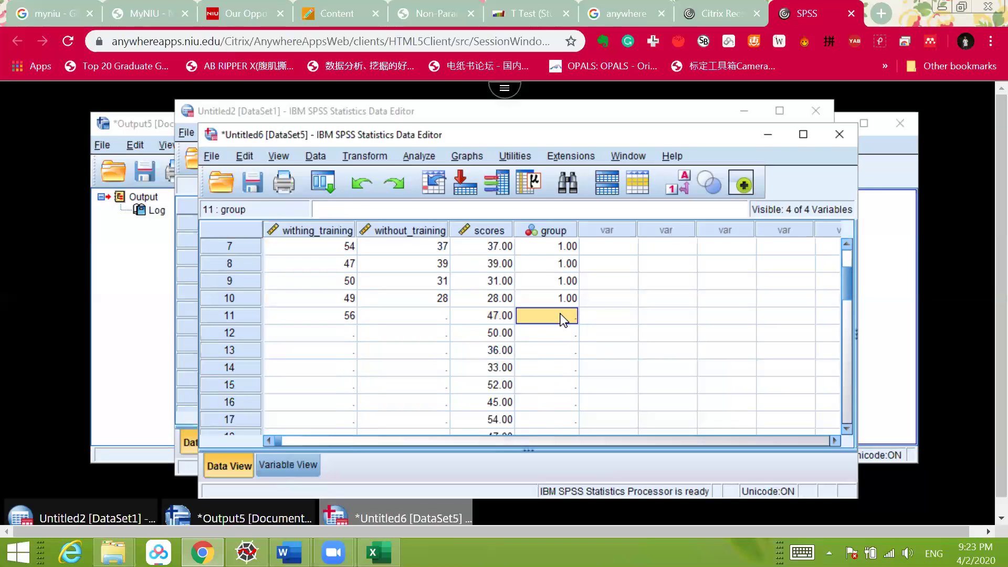
pyautogui.write('2')
pyautogui.press('Return')
pyautogui.write('2')
pyautogui.press('Return')
pyautogui.write('2')
pyautogui.press('Return')
pyautogui.write('2')
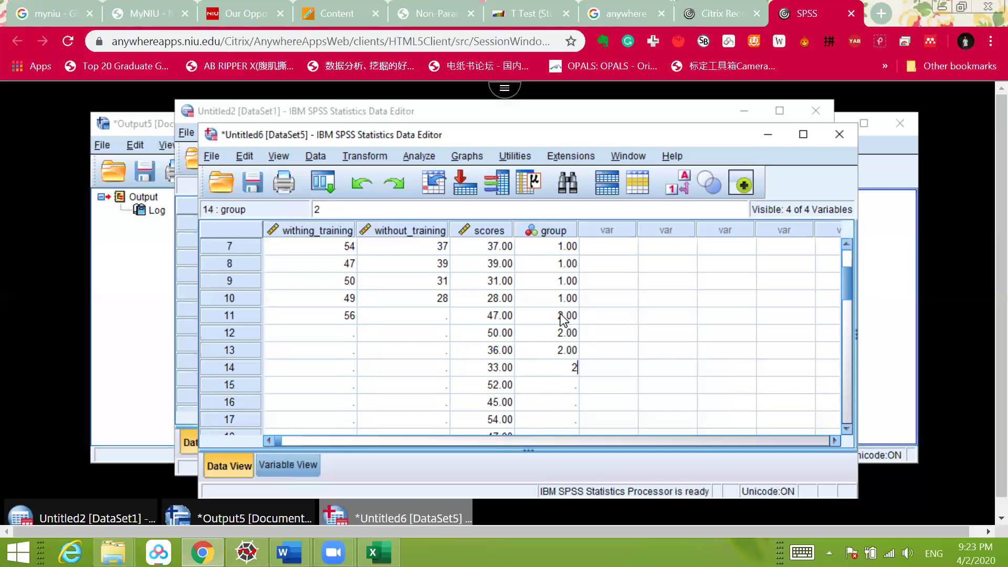
pyautogui.press('Return')
pyautogui.write('2 2 2 2 2')
pyautogui.press('Return')
pyautogui.write('2')
pyautogui.press('Return')
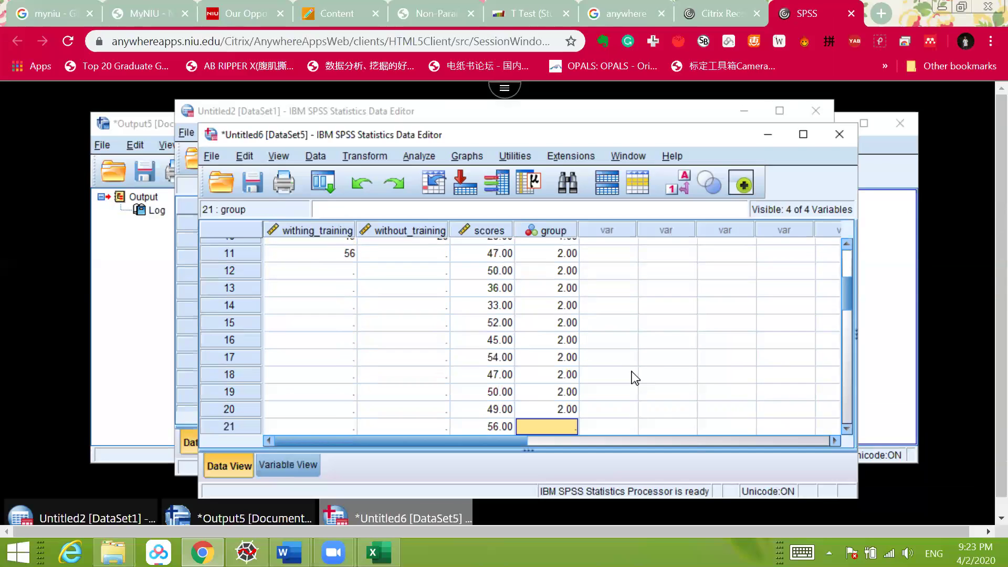
pyautogui.scroll(-1, 648, 367)
pyautogui.write('2')
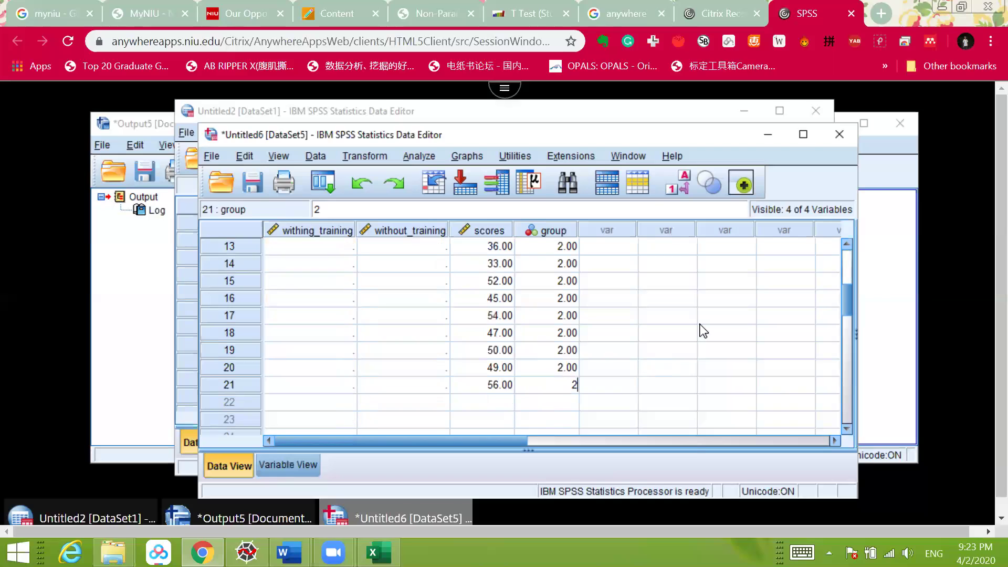
pyautogui.press('Return')
pyautogui.hotkey('ctrl', 's')
pyautogui.press('Escape')
pyautogui.scroll(4, 710, 356)
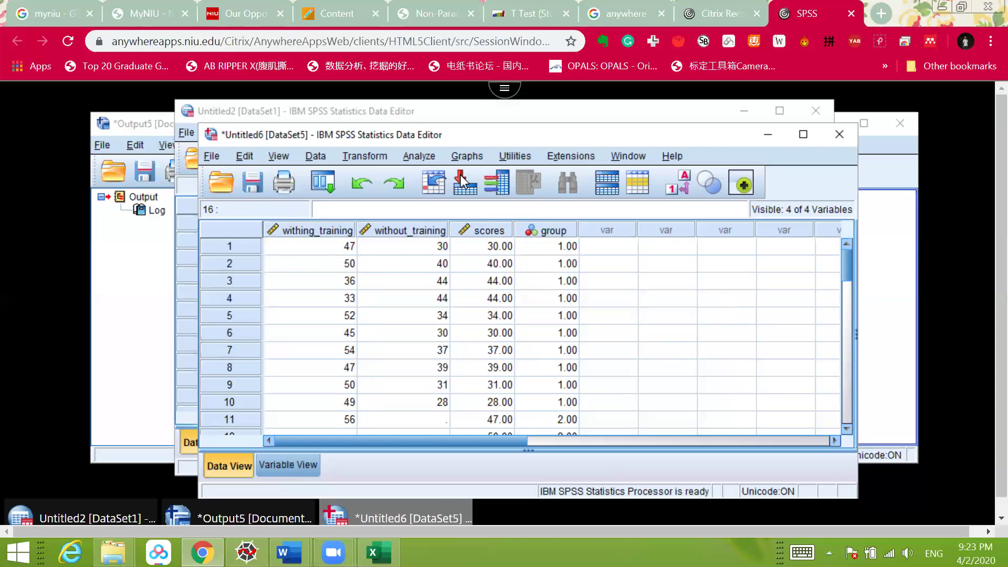
# - Set up a legacy nonparametric test for 2 independent samples with scores as test variable and group as grouping variable
pyautogui.click(428, 163)
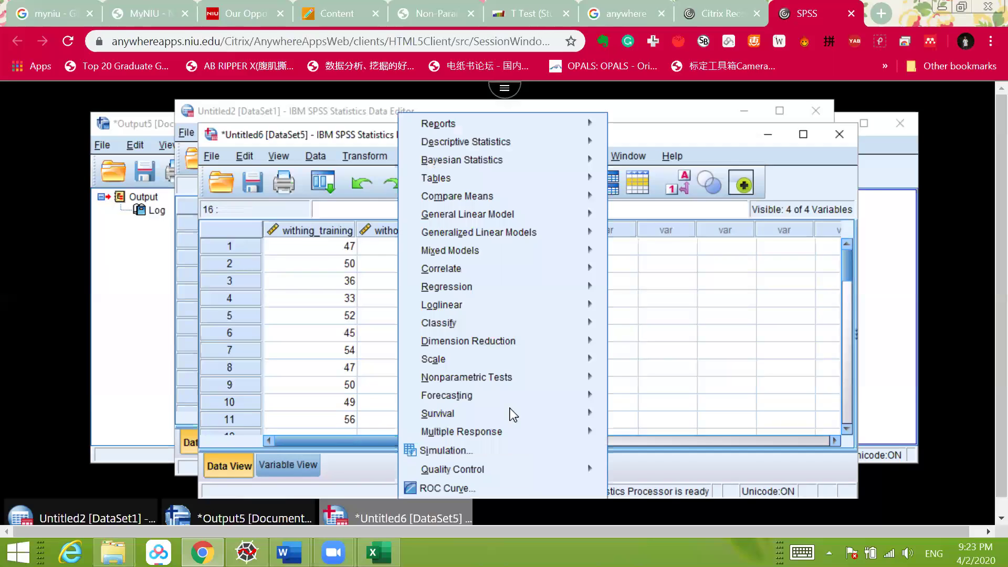
pyautogui.moveTo(509, 413)
pyautogui.moveTo(525, 394)
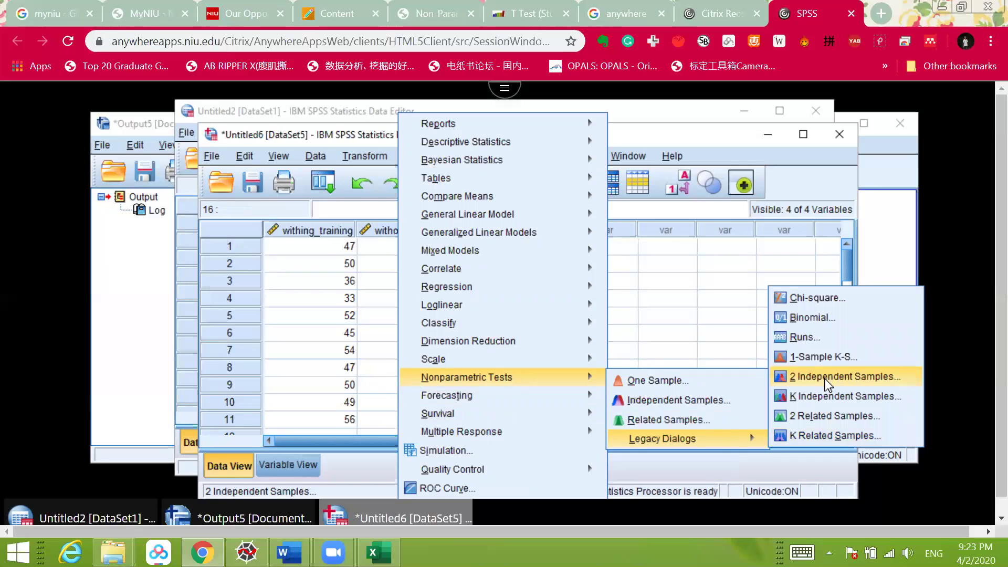
pyautogui.click(828, 377)
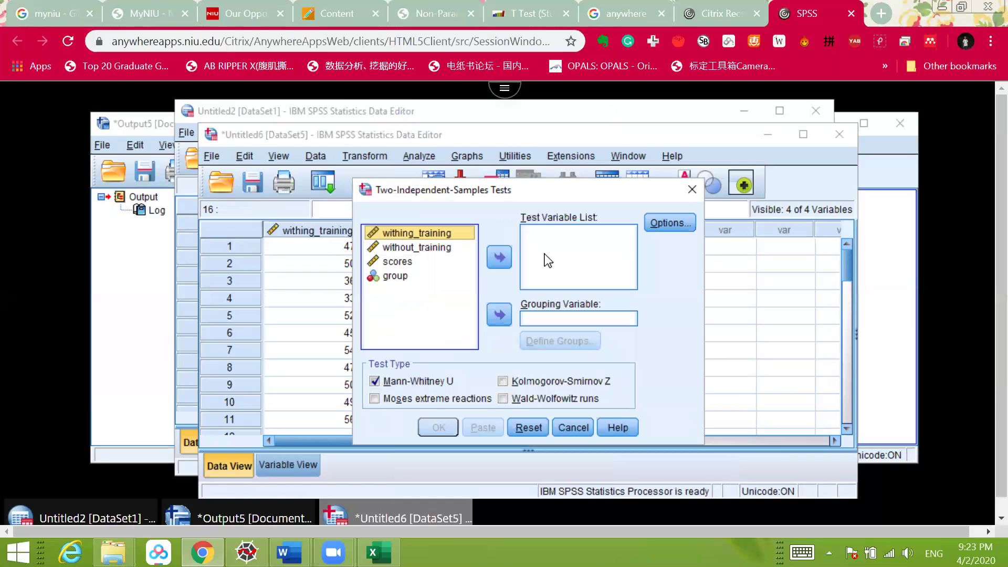
pyautogui.click(397, 262)
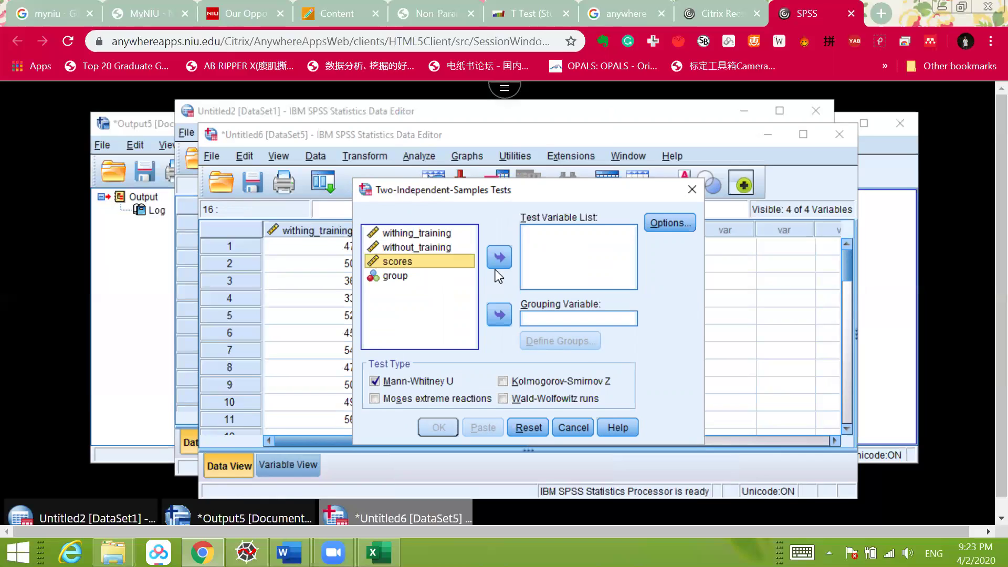
pyautogui.moveTo(417, 263); pyautogui.dragTo(558, 268)
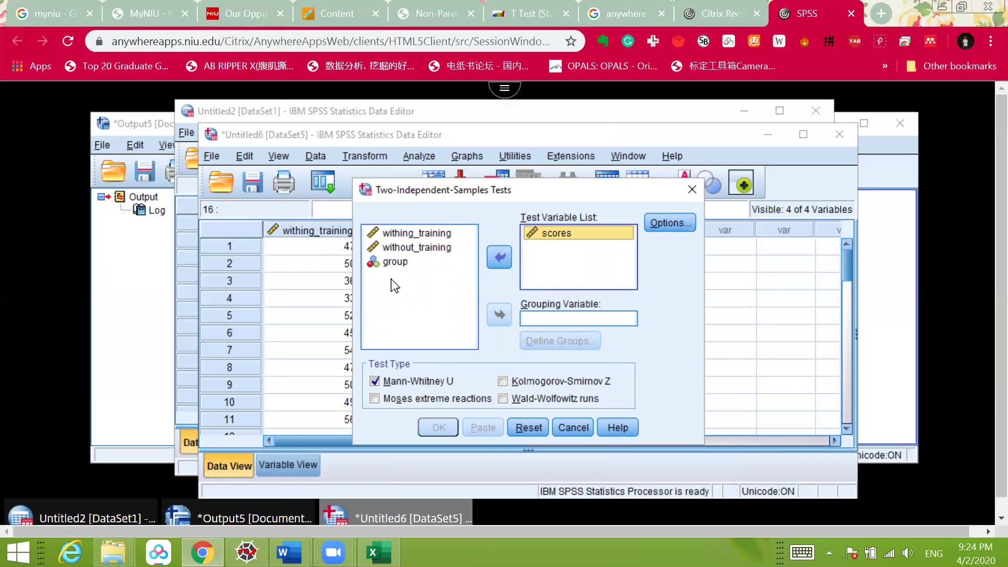
pyautogui.click(535, 319)
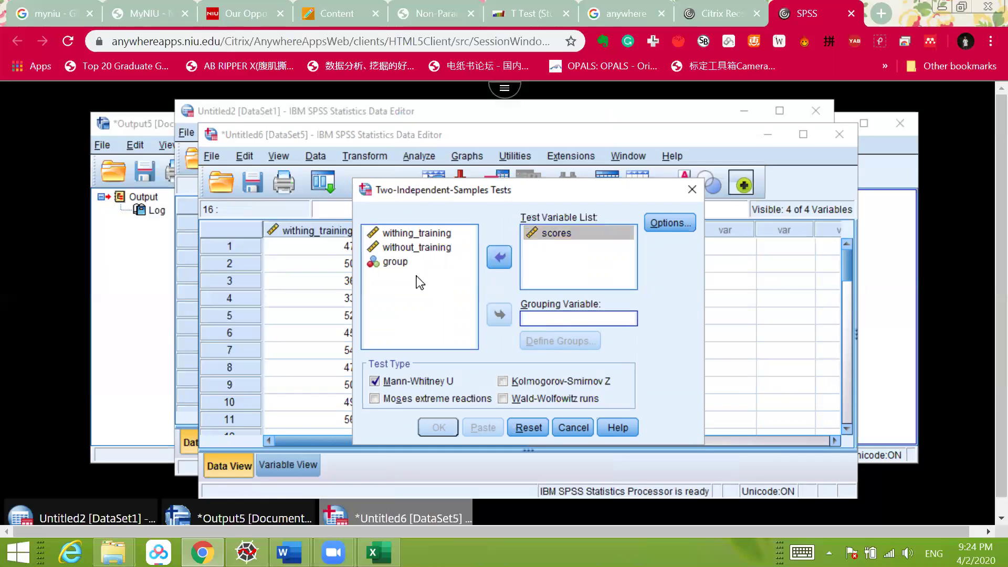
pyautogui.moveTo(387, 264); pyautogui.dragTo(545, 315)
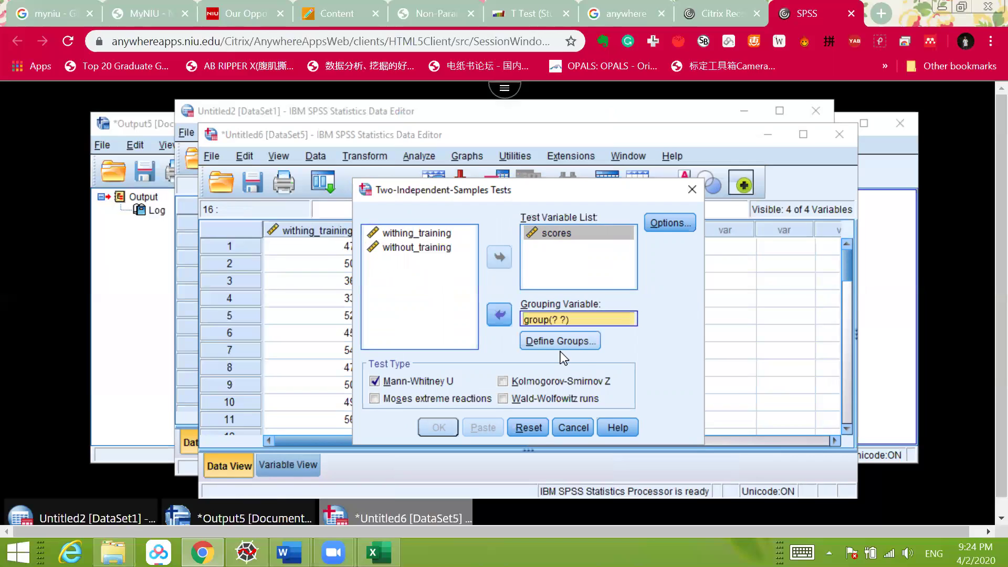
# - Define the grouping values as 1 and 2 and run the Mann-Whitney U test
pyautogui.click(551, 343)
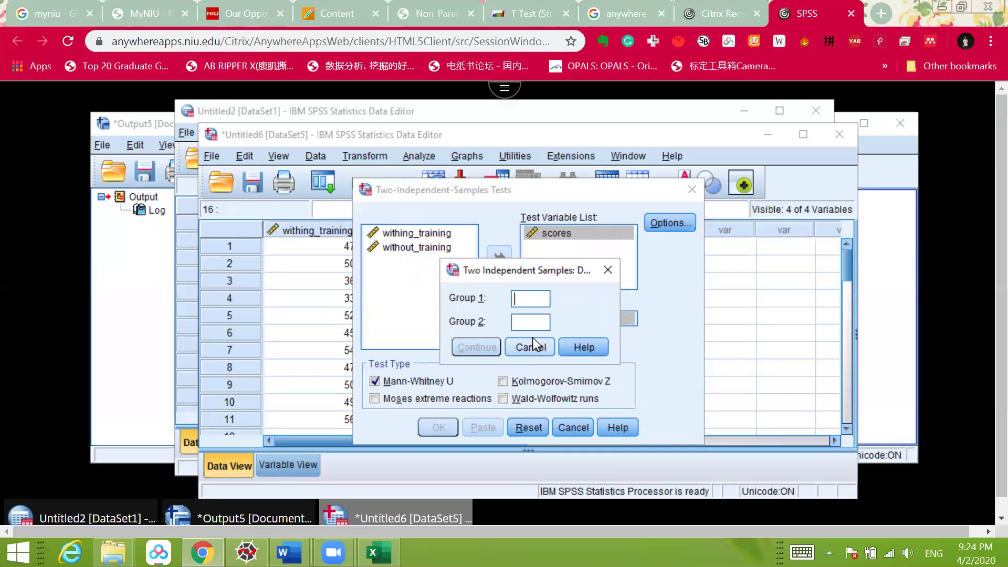
pyautogui.write('1')
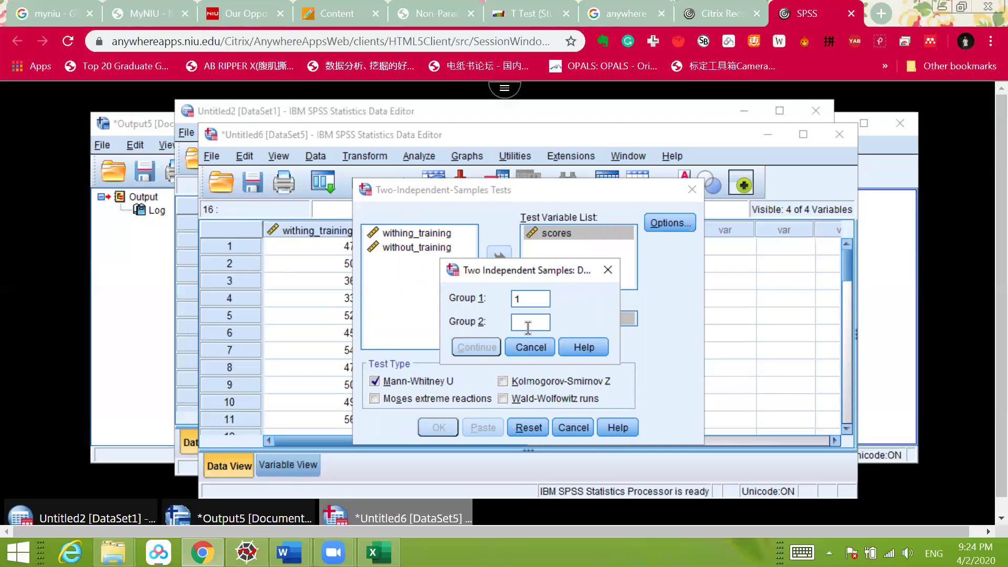
pyautogui.click(528, 327)
pyautogui.write('2')
pyautogui.click(473, 346)
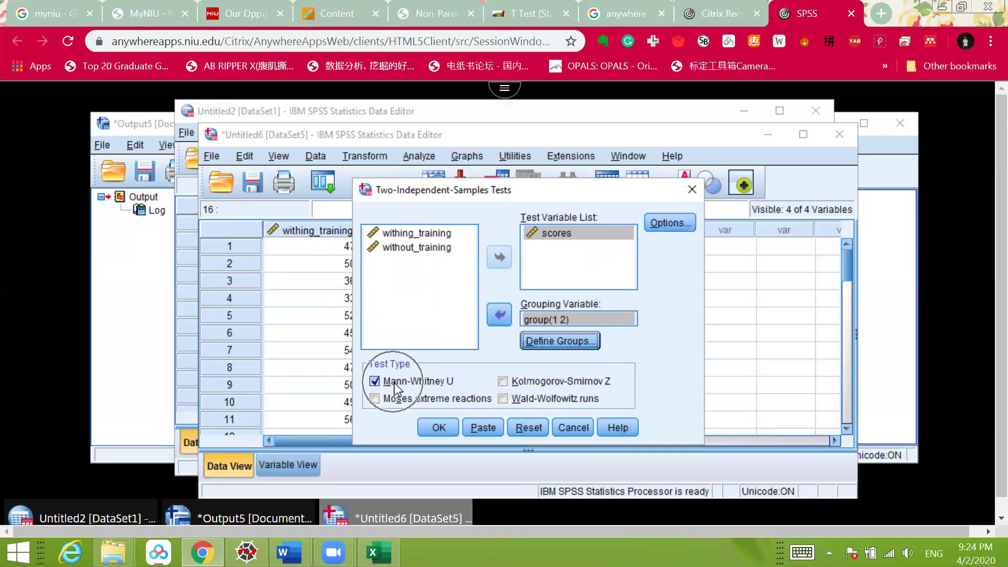
pyautogui.click(438, 433)
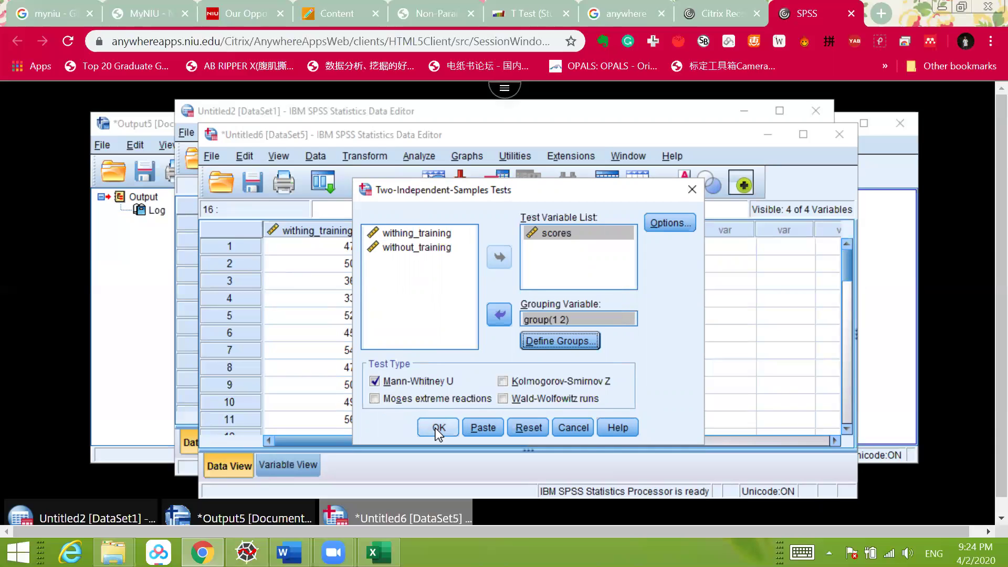
pyautogui.click(438, 430)
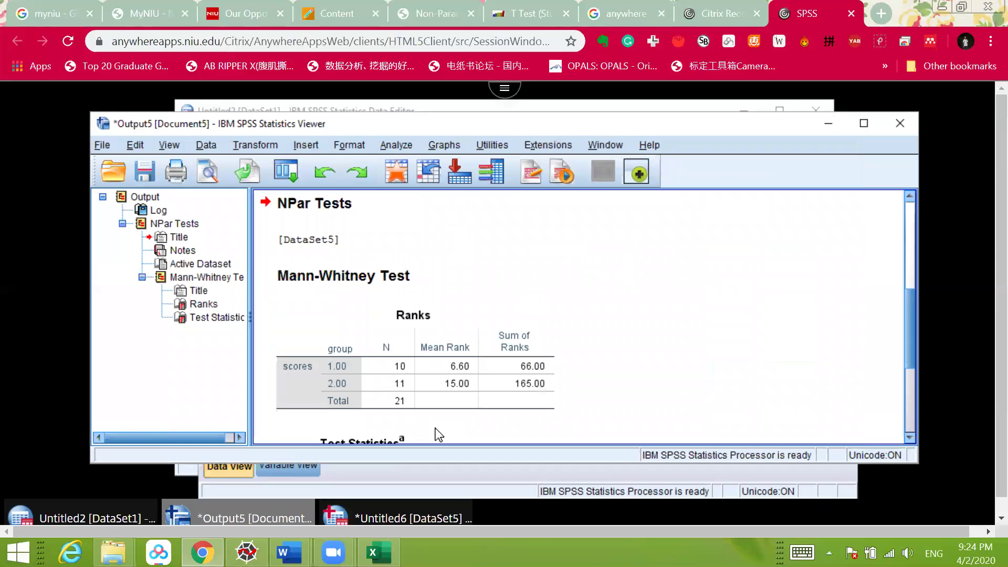
# - Examine the Test Statistics table in the Mann-Whitney output
pyautogui.scroll(-5, 503, 295)
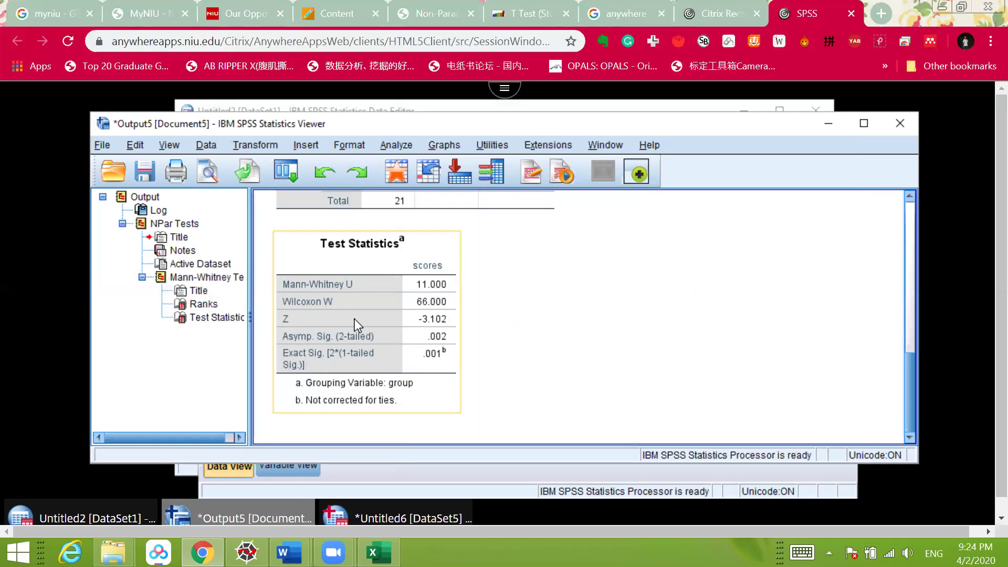
pyautogui.click(452, 290)
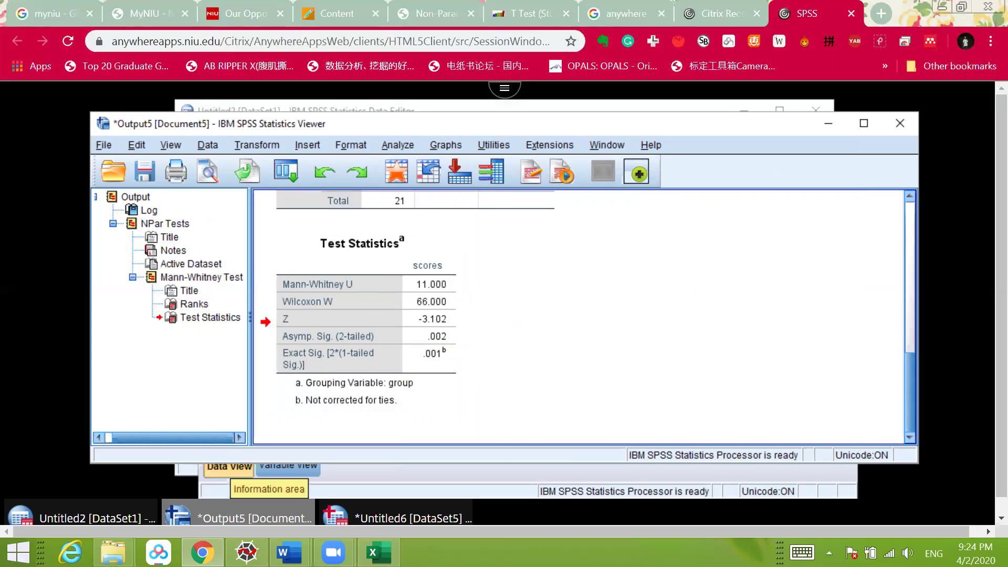
# - Open Paint and place its window beside the Test Statistics table
pyautogui.press('super')
pyautogui.write('paint')
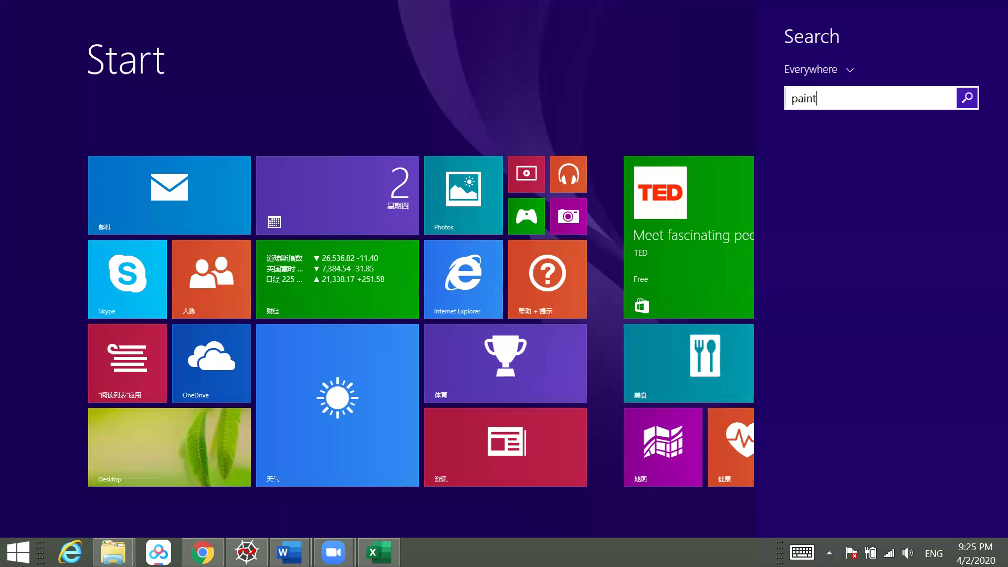
pyautogui.press('Return')
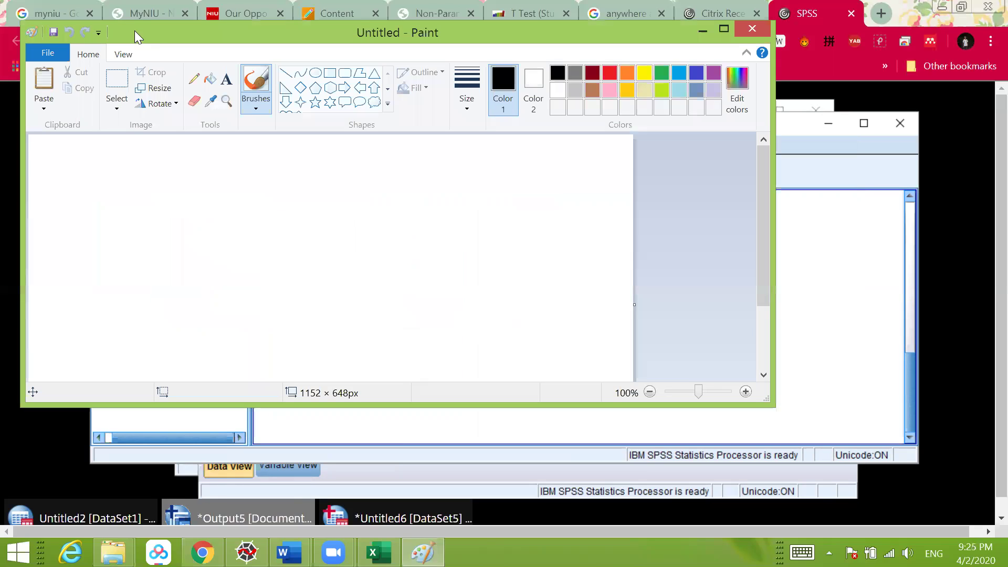
pyautogui.moveTo(135, 32); pyautogui.dragTo(550, 90)
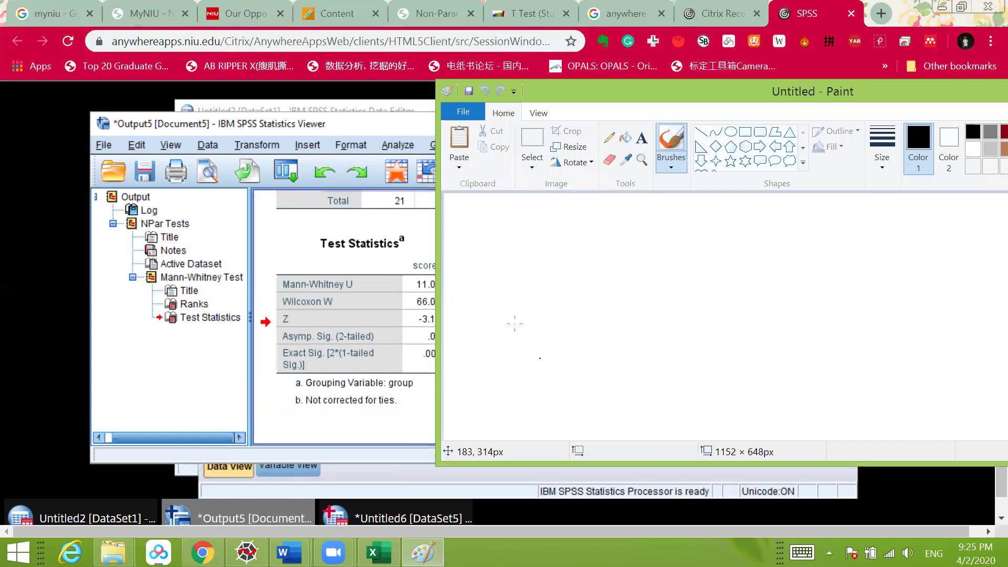
# - Sketch a horizontal and a vertical axis with arrowheads, a bell-shaped curve over them and a 0 at the origin
pyautogui.moveTo(514, 324); pyautogui.dragTo(773, 295)
pyautogui.moveTo(811, 331); pyautogui.dragTo(759, 352)
pyautogui.moveTo(655, 227); pyautogui.dragTo(636, 331)
pyautogui.moveTo(656, 234); pyautogui.dragTo(664, 260)
pyautogui.moveTo(651, 227); pyautogui.dragTo(630, 246)
pyautogui.moveTo(636, 335); pyautogui.dragTo(636, 362)
pyautogui.moveTo(498, 303); pyautogui.dragTo(686, 268)
pyautogui.moveTo(799, 294); pyautogui.dragTo(683, 266)
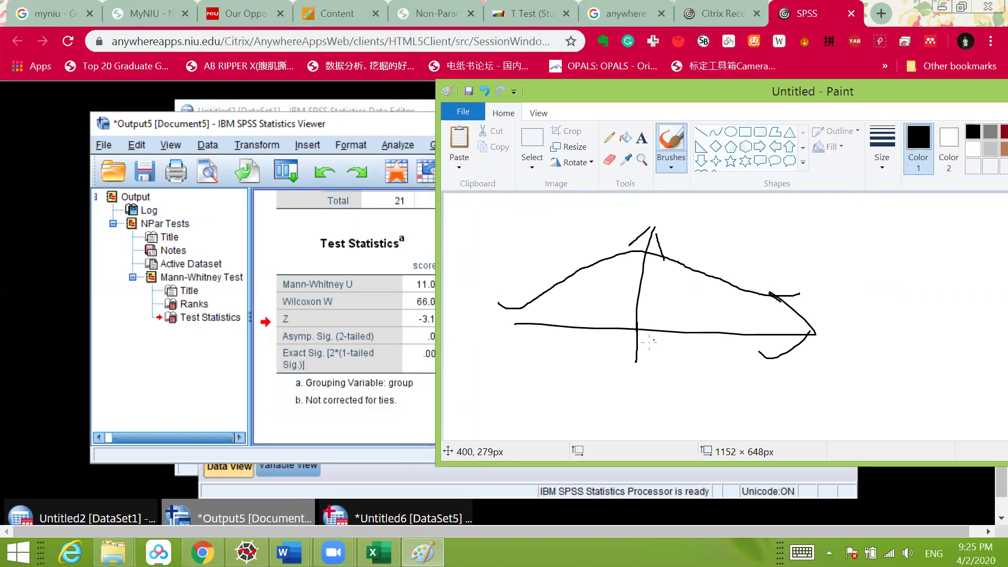
pyautogui.moveTo(644, 338); pyautogui.dragTo(649, 345)
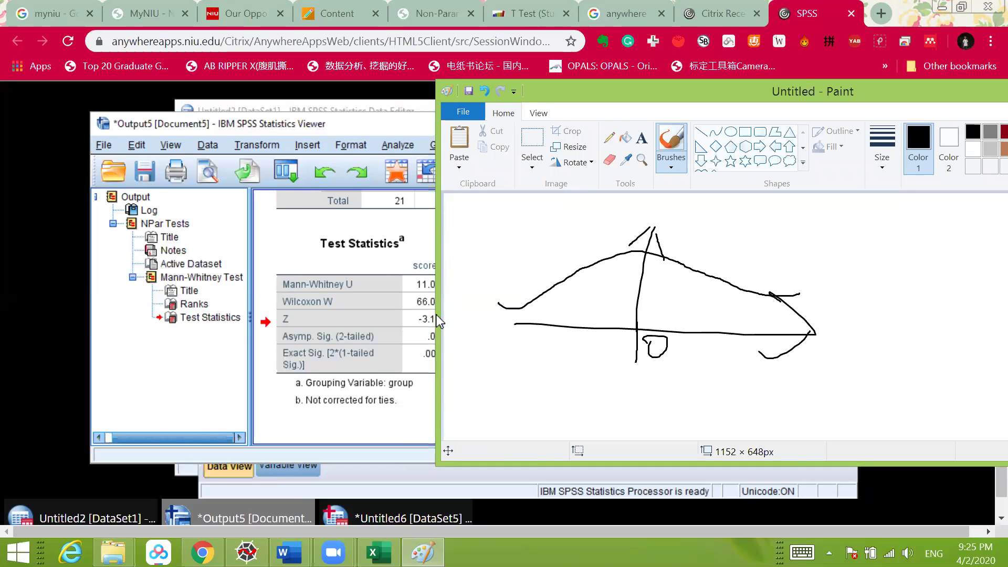
# - Uncover the Test Statistics values beside the sketch and mark the curve's far left end and central region with freehand strokes
pyautogui.moveTo(630, 91); pyautogui.dragTo(730, 94)
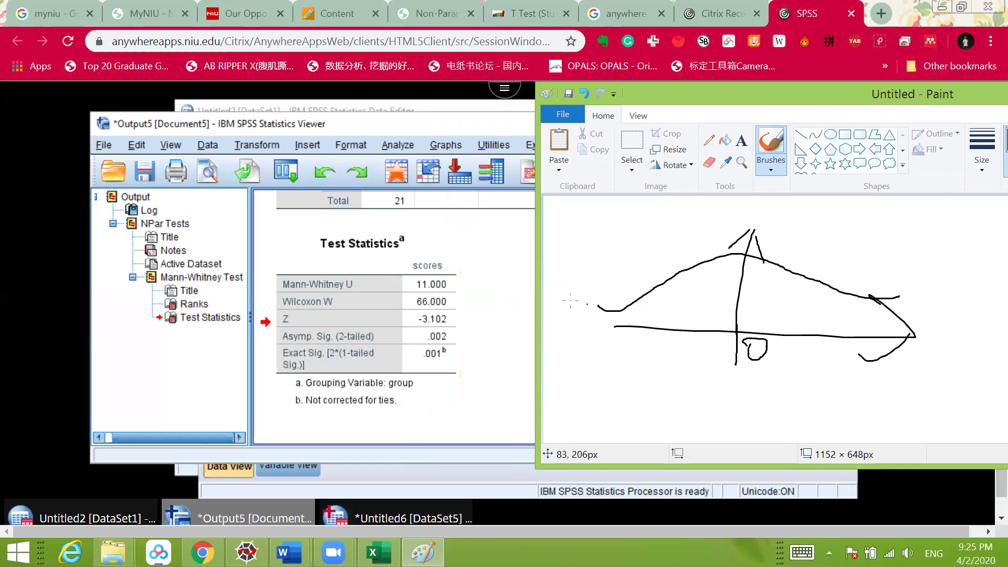
pyautogui.moveTo(558, 303)
pyautogui.mouseDown()
pyautogui.moveTo(567, 323)
pyautogui.moveTo(631, 343)
pyautogui.moveTo(714, 336)
pyautogui.moveTo(734, 295)
pyautogui.moveTo(741, 333)
pyautogui.mouseUp()
pyautogui.moveTo(723, 272); pyautogui.dragTo(741, 324)
pyautogui.moveTo(733, 234); pyautogui.dragTo(714, 330)
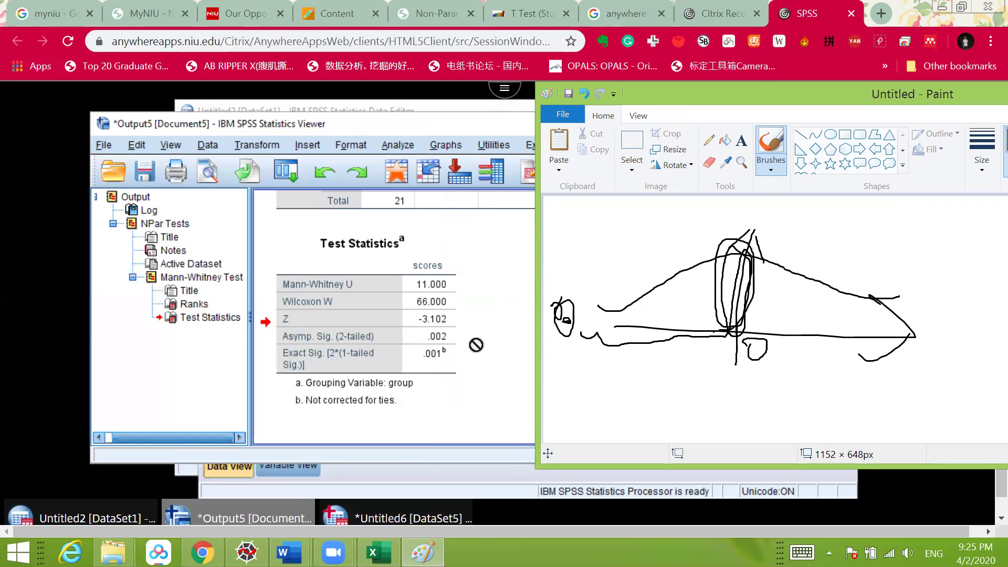
# - Return to the SPSS output and circle the Z and Asymp. Sig. (2-tailed) rows in yellow
pyautogui.moveTo(459, 351); pyautogui.dragTo(478, 356)
pyautogui.click(380, 331)
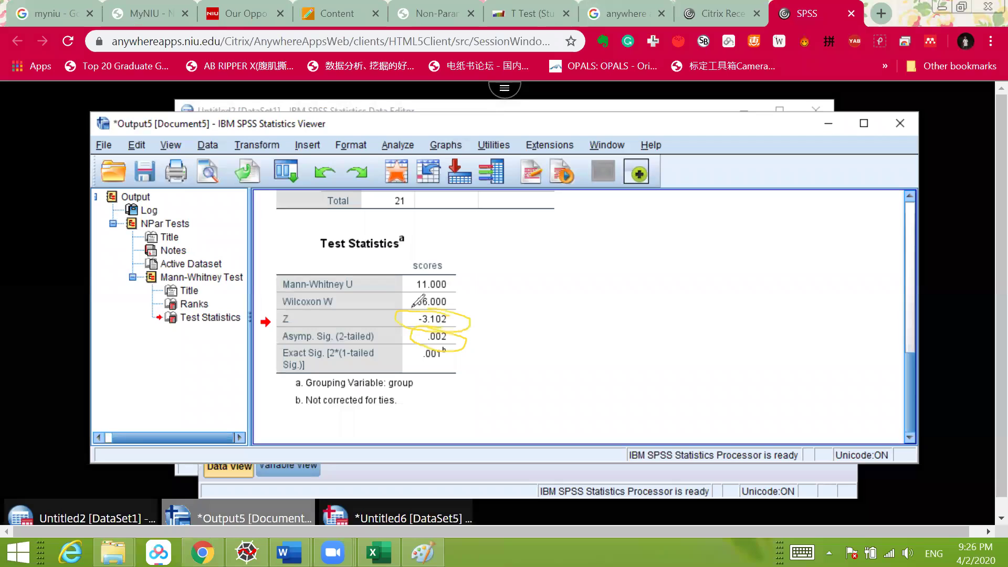
pyautogui.moveTo(396, 310); pyautogui.dragTo(276, 342)
pyautogui.moveTo(371, 355); pyautogui.dragTo(383, 344)
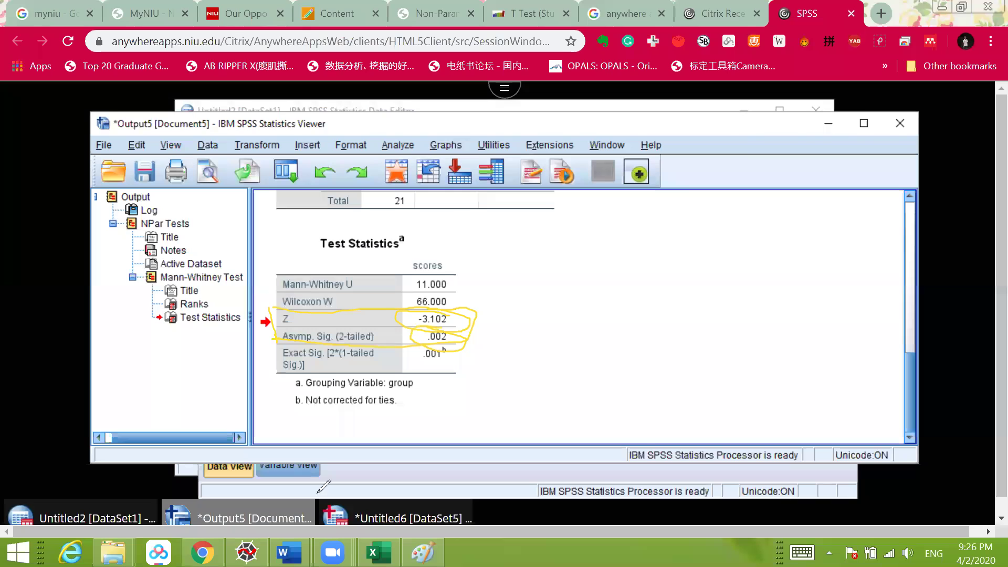
# - Switch to the Word document Lab 6 - non parametric tests SP19.docx
pyautogui.click(246, 552)
pyautogui.hotkey('alt', 'Tab')
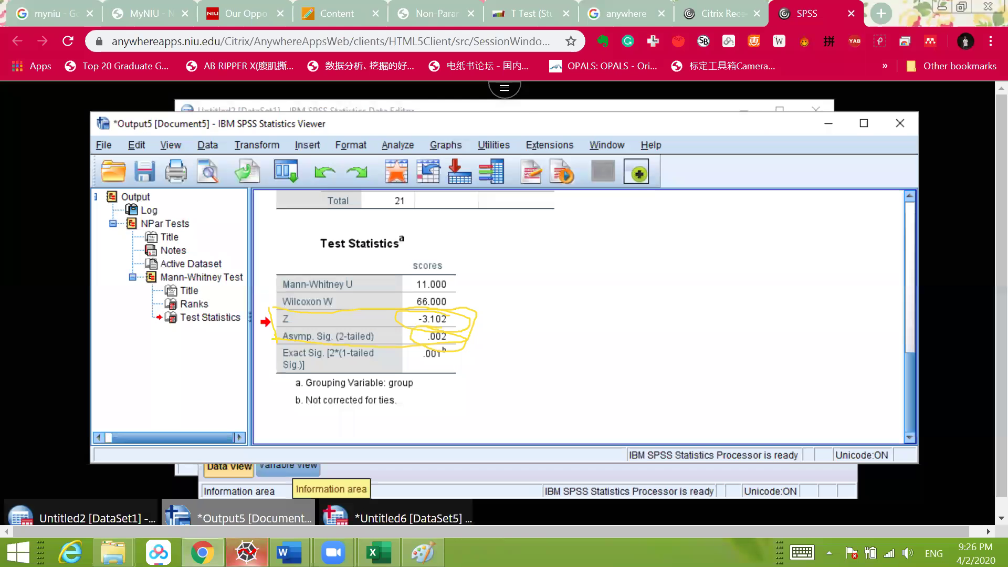
pyautogui.moveTo(288, 552)
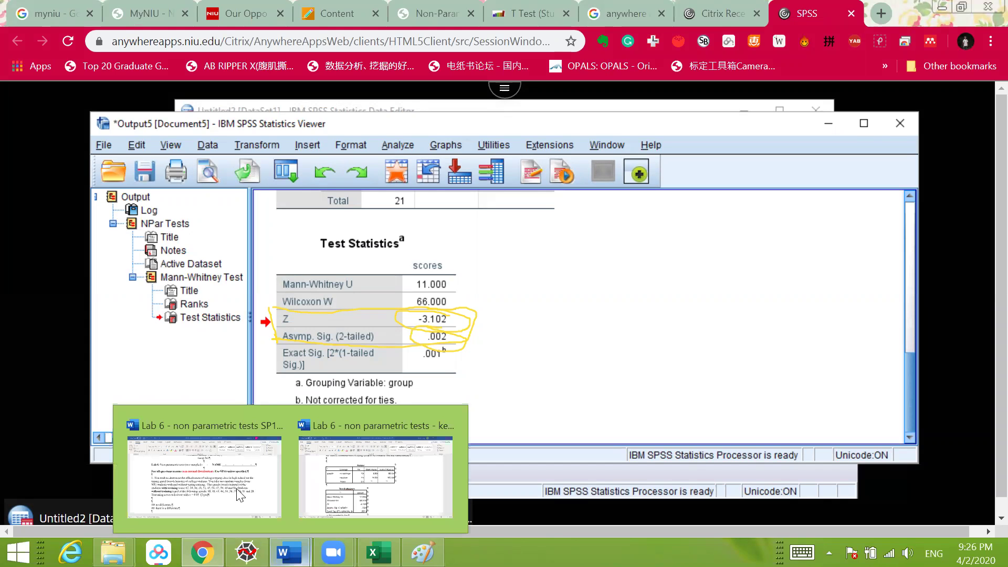
pyautogui.click(205, 478)
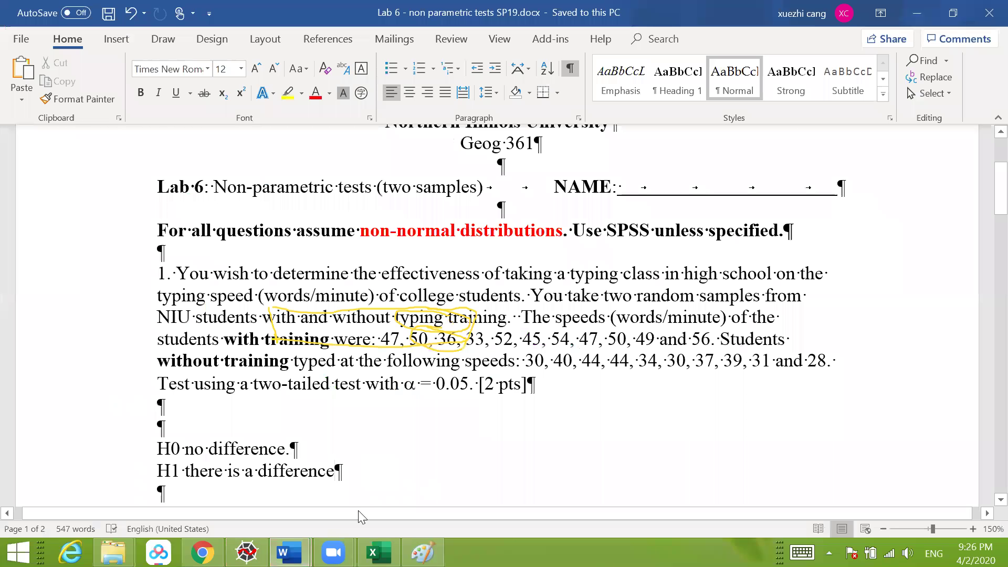
# - Return to the SPSS output, bring the whole Test Statistics table into view and clear the yellow annotations
pyautogui.scroll(-2, 304, 510)
pyautogui.hotkey('alt', 'Tab')
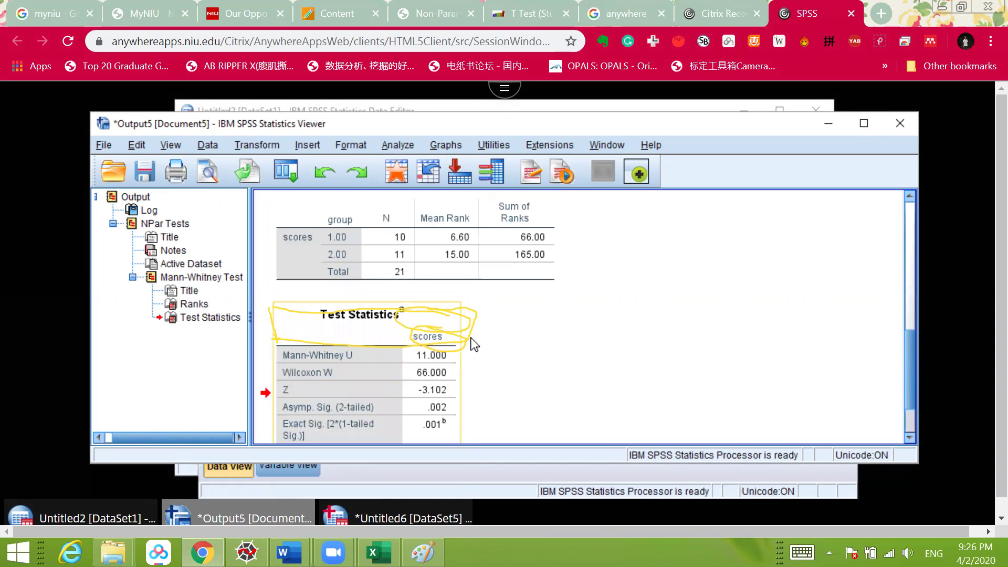
pyautogui.click(467, 255)
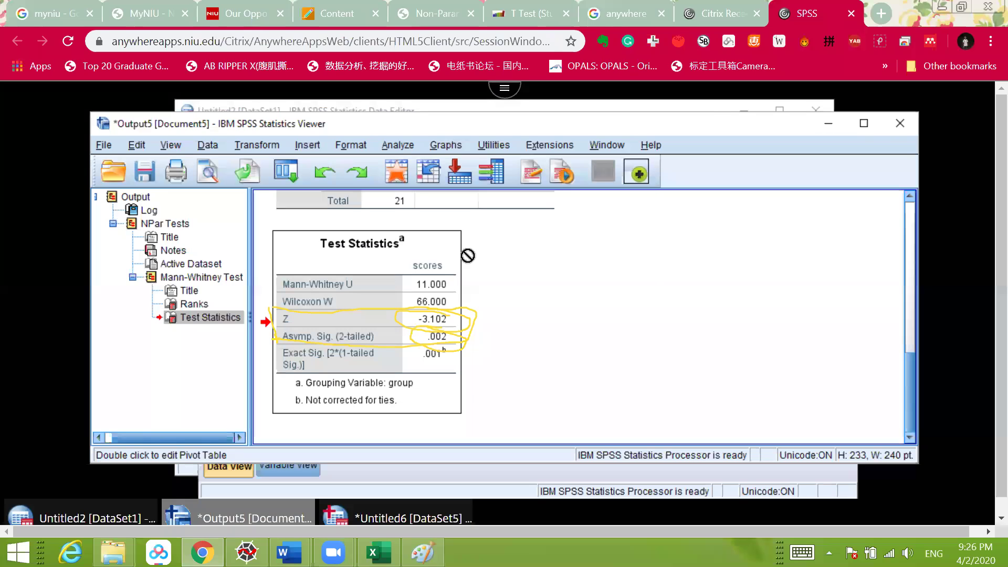
pyautogui.click(710, 122)
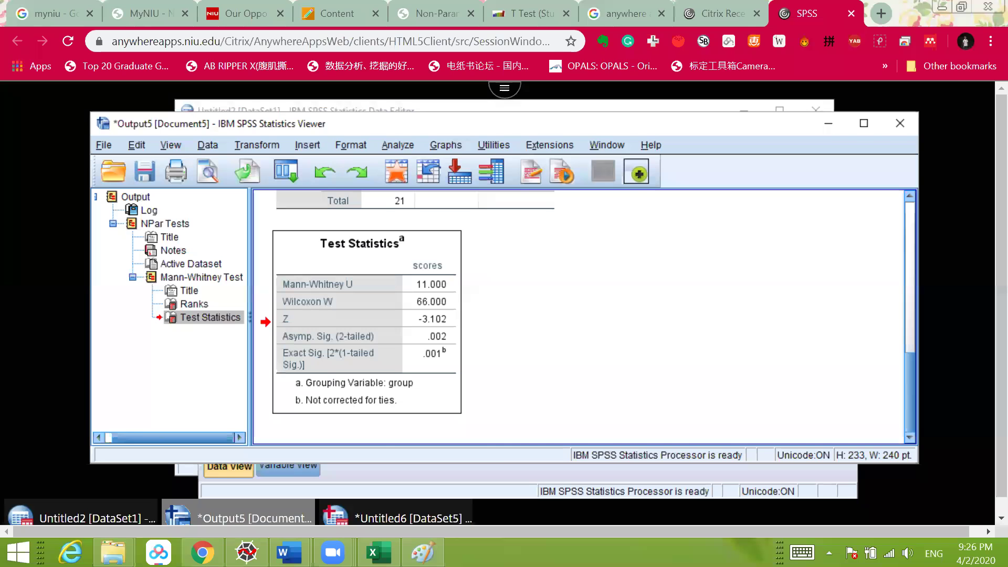
# - Open Snipping Tool and capture the Test Statistics table from the SPSS output as a new snip
pyautogui.press('super')
pyautogui.write('snipping Tool')
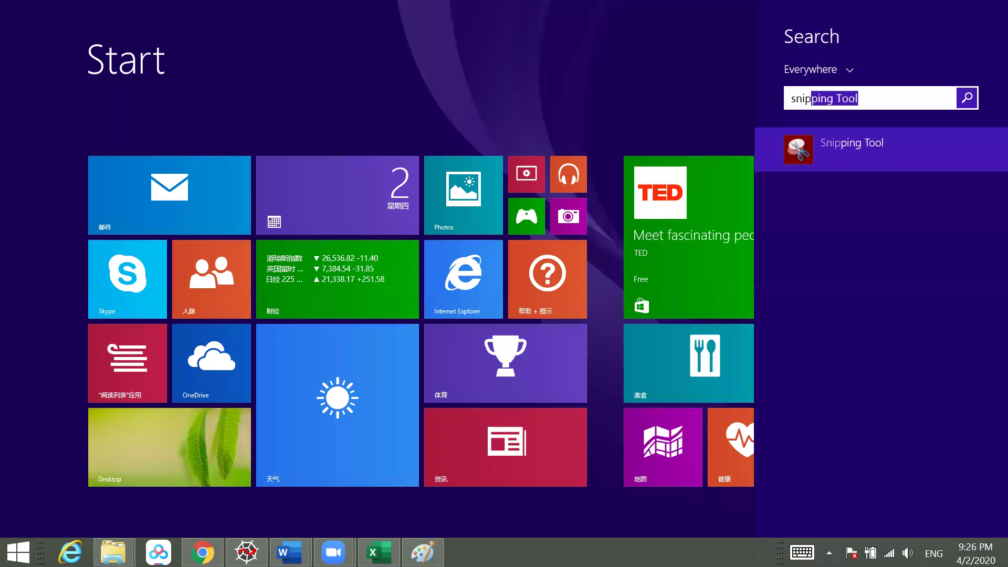
pyautogui.press('Return')
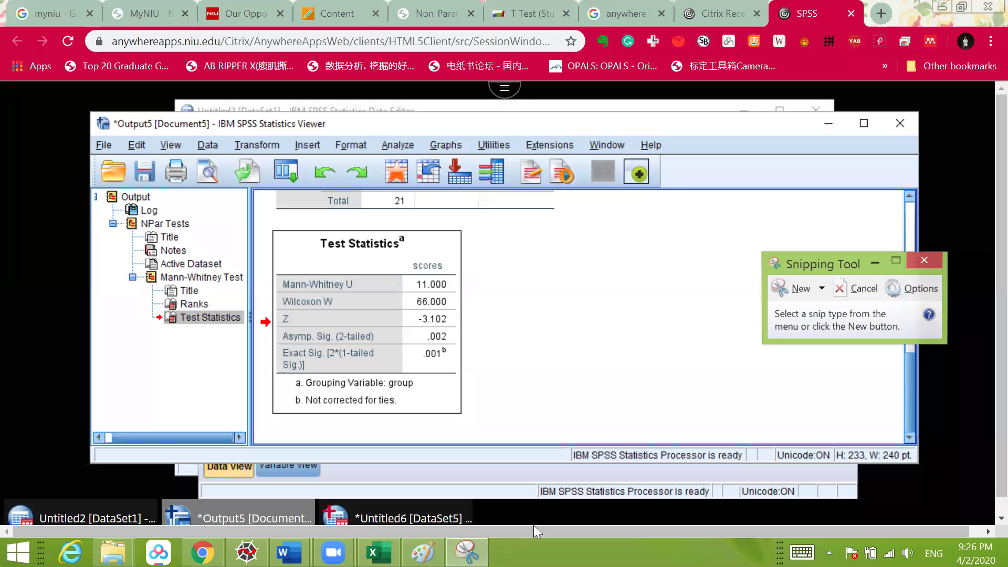
pyautogui.click(803, 292)
pyautogui.moveTo(248, 216); pyautogui.dragTo(536, 436)
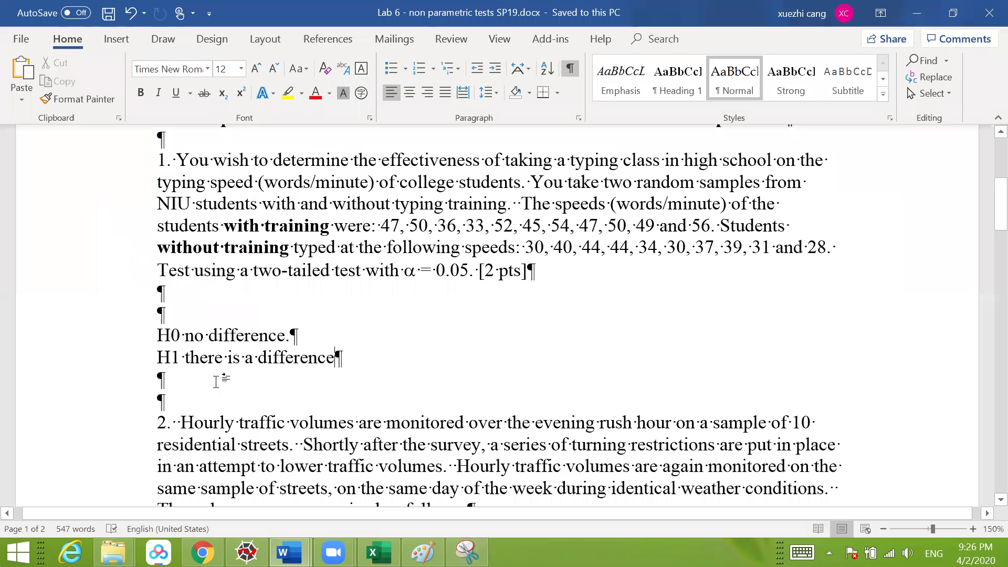
# - Paste the captured Test Statistics table below the H1 line in the Lab 6 Word document and shrink the picture proportionally
pyautogui.click(219, 383)
pyautogui.scroll(-1, 225, 389)
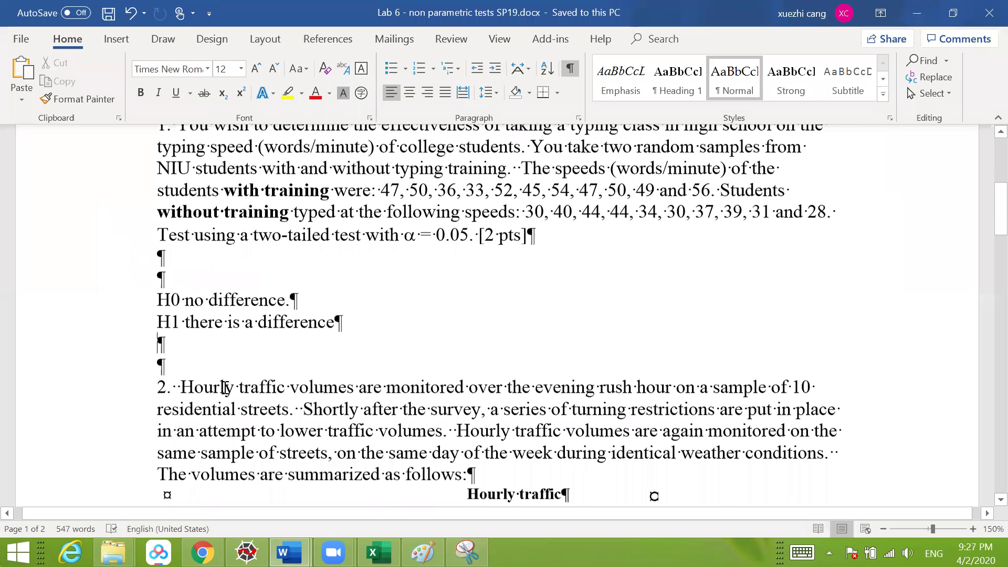
pyautogui.scroll(1, 225, 388)
pyautogui.hotkey('ctrl', 'v')
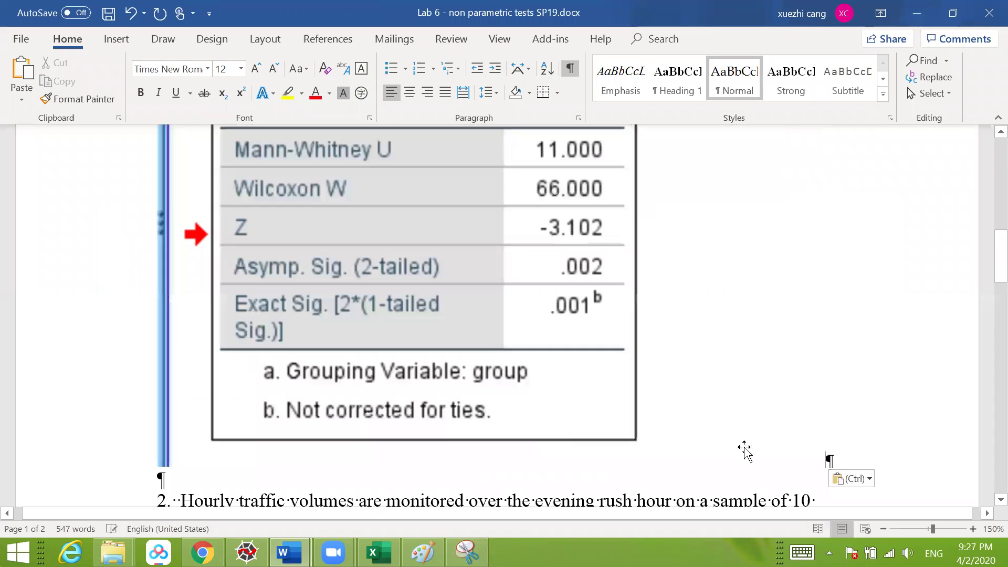
pyautogui.click(824, 465)
pyautogui.moveTo(824, 466); pyautogui.dragTo(699, 378)
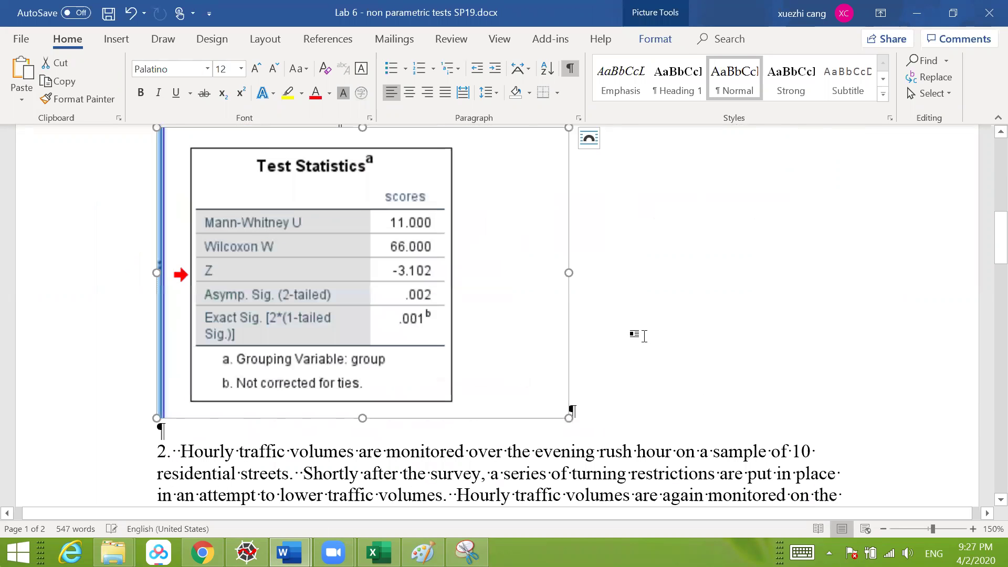
# - Write "Z= -3.102" on a line directly below the pasted Test Statistics picture
pyautogui.click(645, 336)
pyautogui.press('Return')
pyautogui.write('z= -')
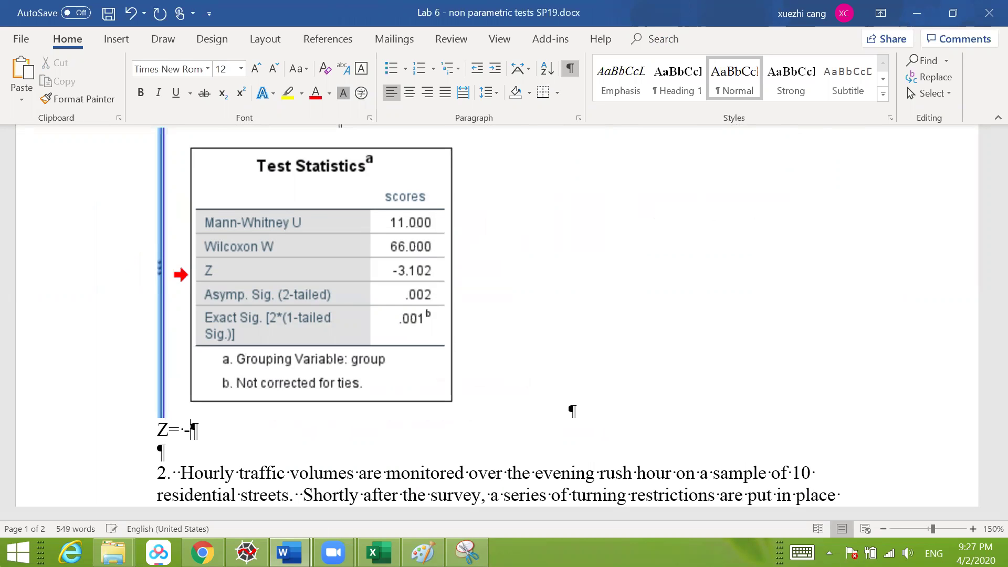
pyautogui.write('3.102')
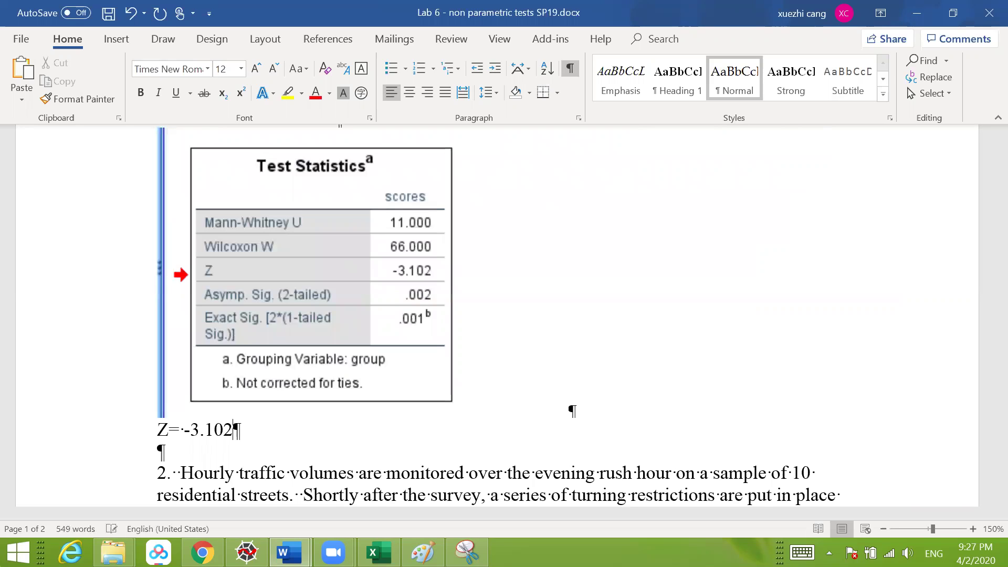
# - Add the line "Sig = 0.002 < 0.05;" below the Z value, checking the significance level in question 1
pyautogui.press('Return')
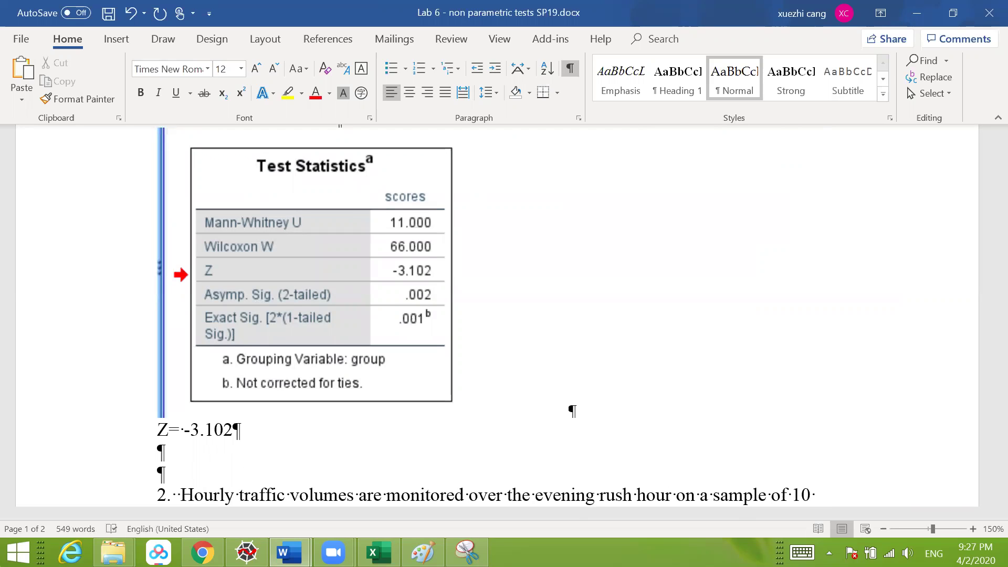
pyautogui.write('sig = 0.002<')
pyautogui.press('Left')
pyautogui.press('Right')
pyautogui.scroll(6, 658, 336)
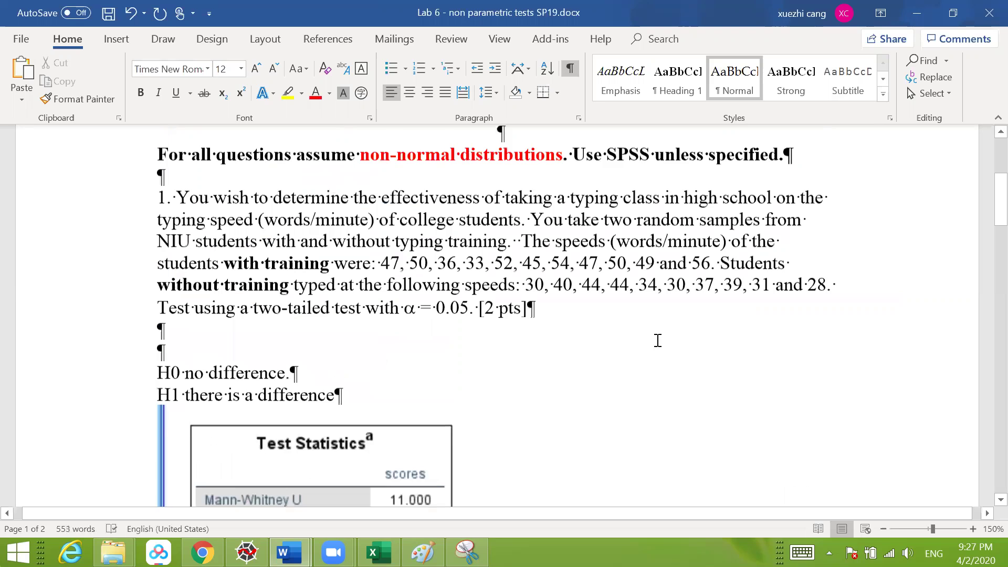
pyautogui.scroll(-3, 599, 345)
pyautogui.scroll(-3, 302, 484)
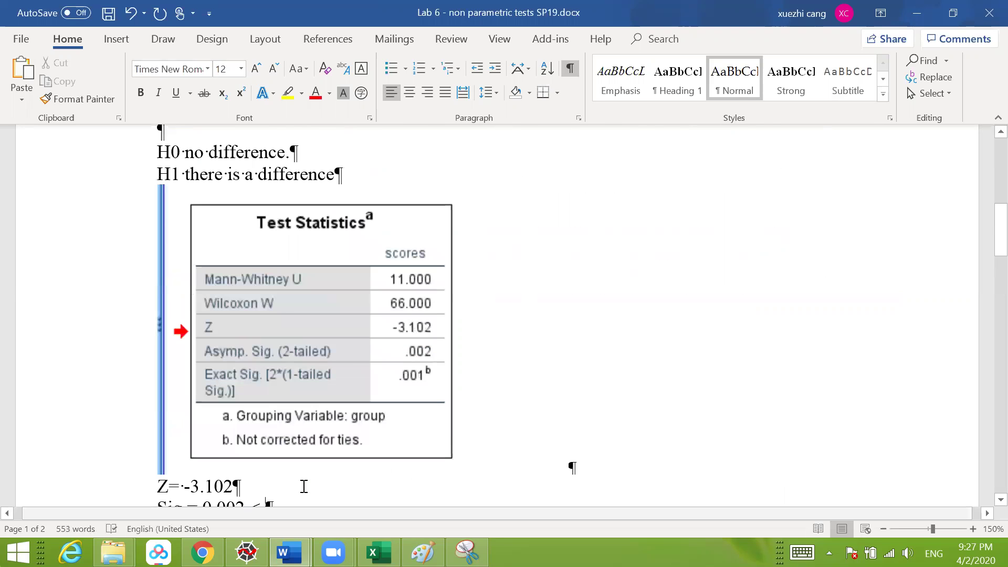
pyautogui.write('0.0')
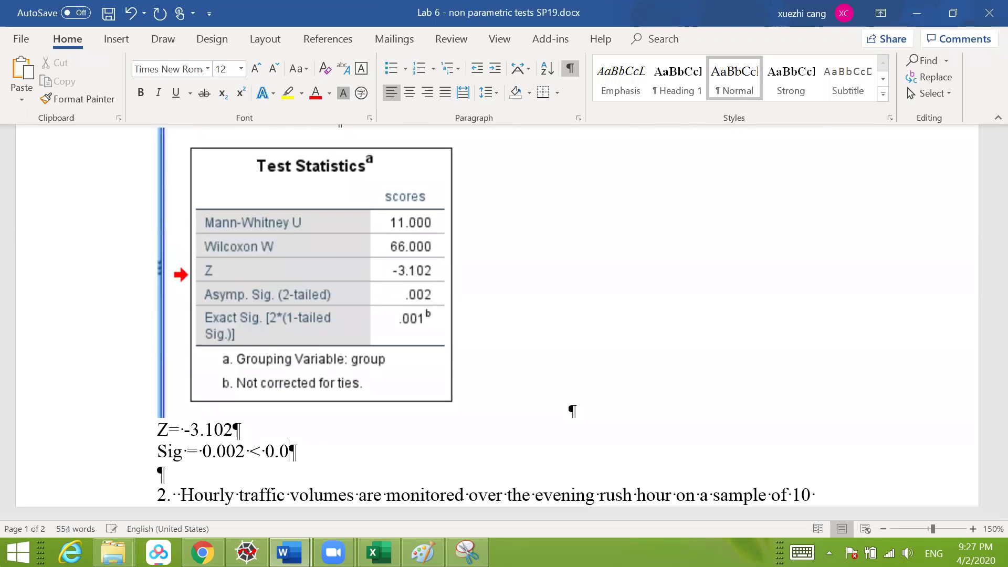
pyautogui.write('5;')
# - Add the conclusion "So, we reject H0." on a new line below the Sig comparison and save the document
pyautogui.press('Return')
pyautogui.write('som')
pyautogui.press('BackSpace')
pyautogui.write(', W')
pyautogui.press('BackSpace')
pyautogui.write('we reject')
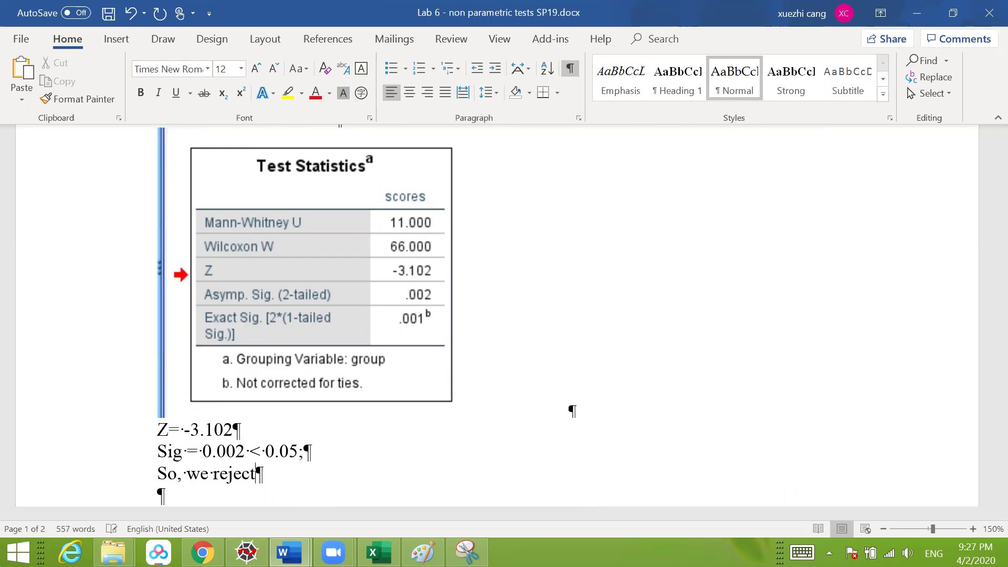
pyautogui.write(' H0')
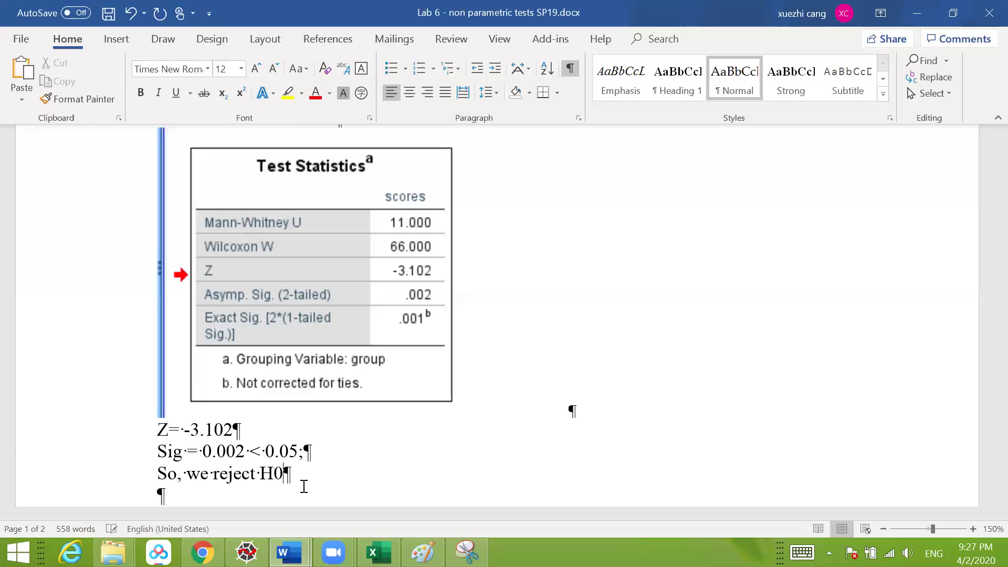
pyautogui.hotkey('ctrl', 's')
pyautogui.write('.')
pyautogui.scroll(1, 363, 446)
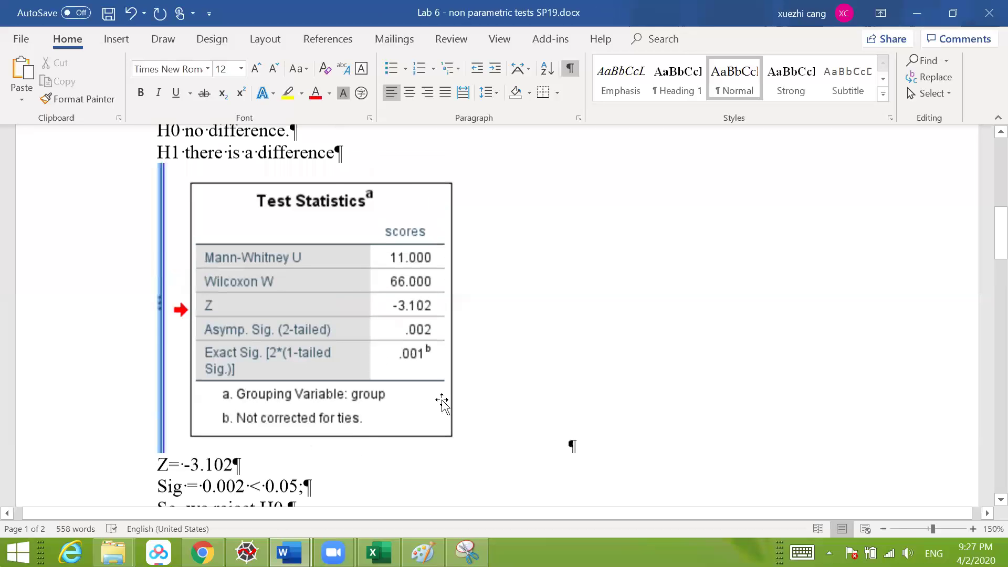
pyautogui.scroll(3, 436, 316)
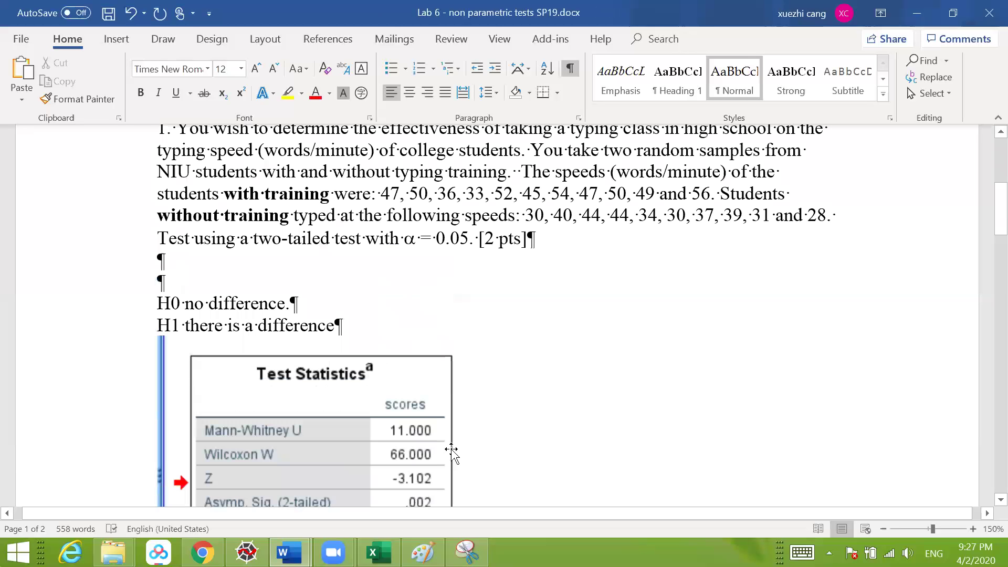
pyautogui.scroll(-1, 473, 472)
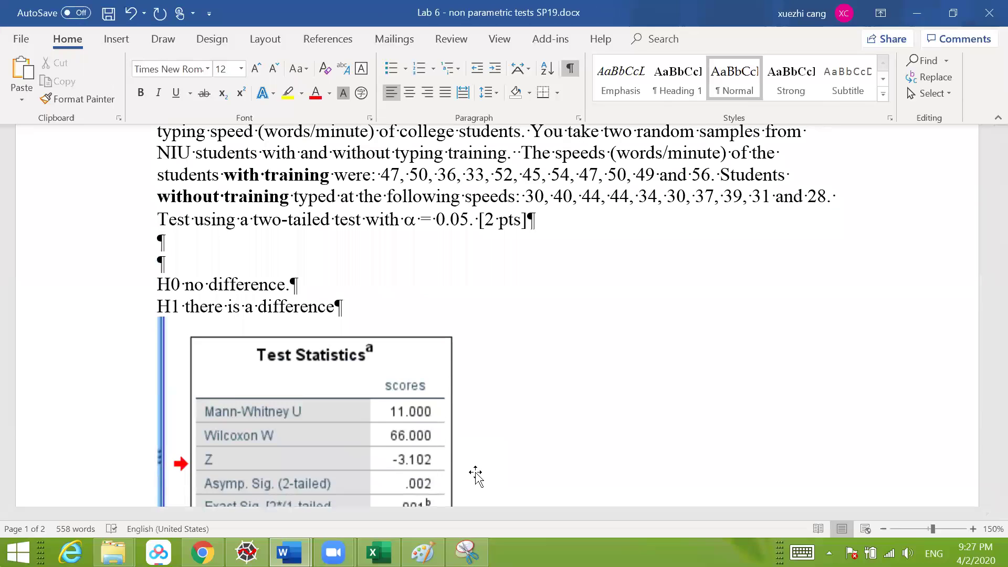